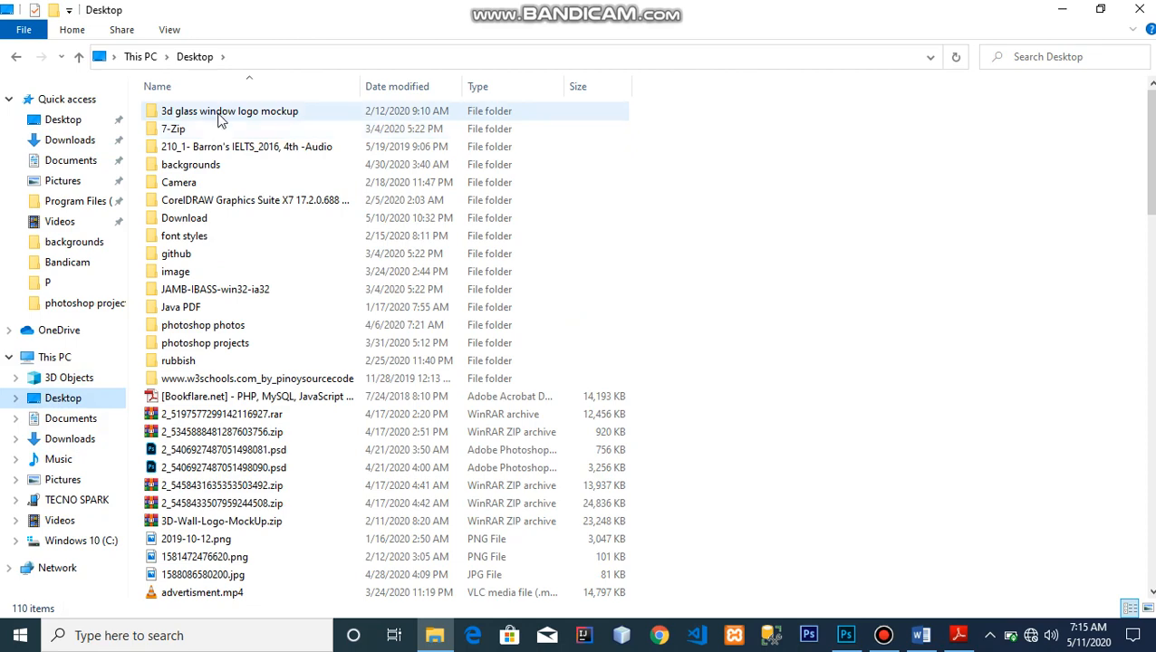
Open the backgrounds folder and drag the tiger photo into the open Photoshop document.
click(214, 166)
double_click(215, 165)
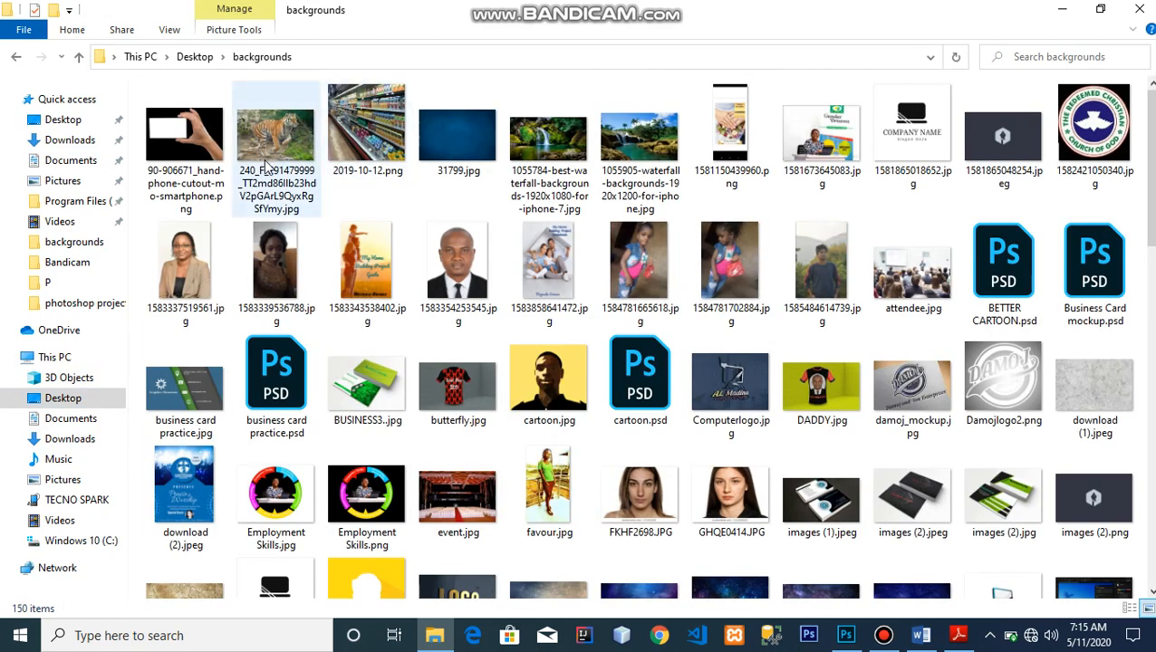
drag(267, 166, 322, 181)
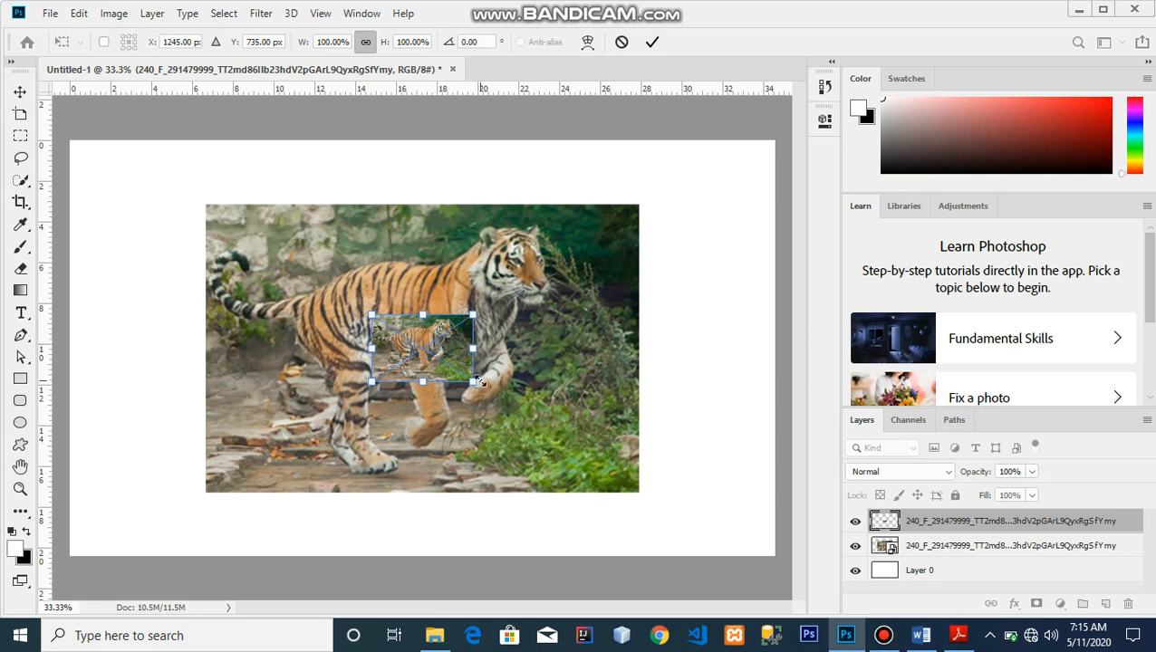
drag(472, 382, 608, 478)
key(Return)
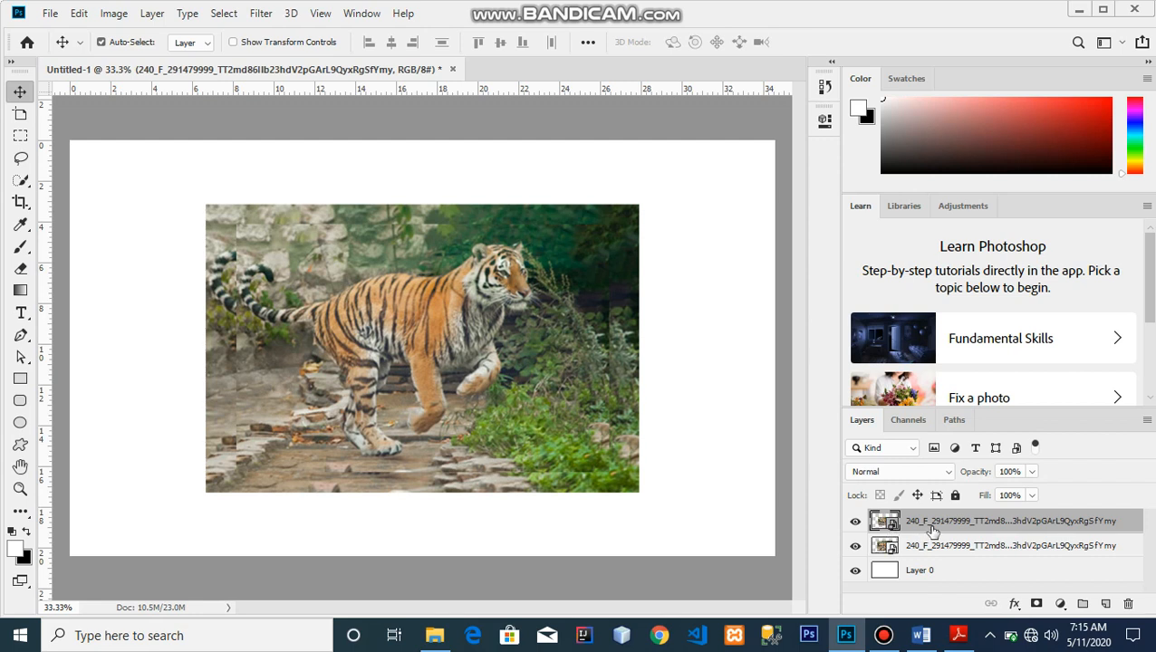
key(Delete)
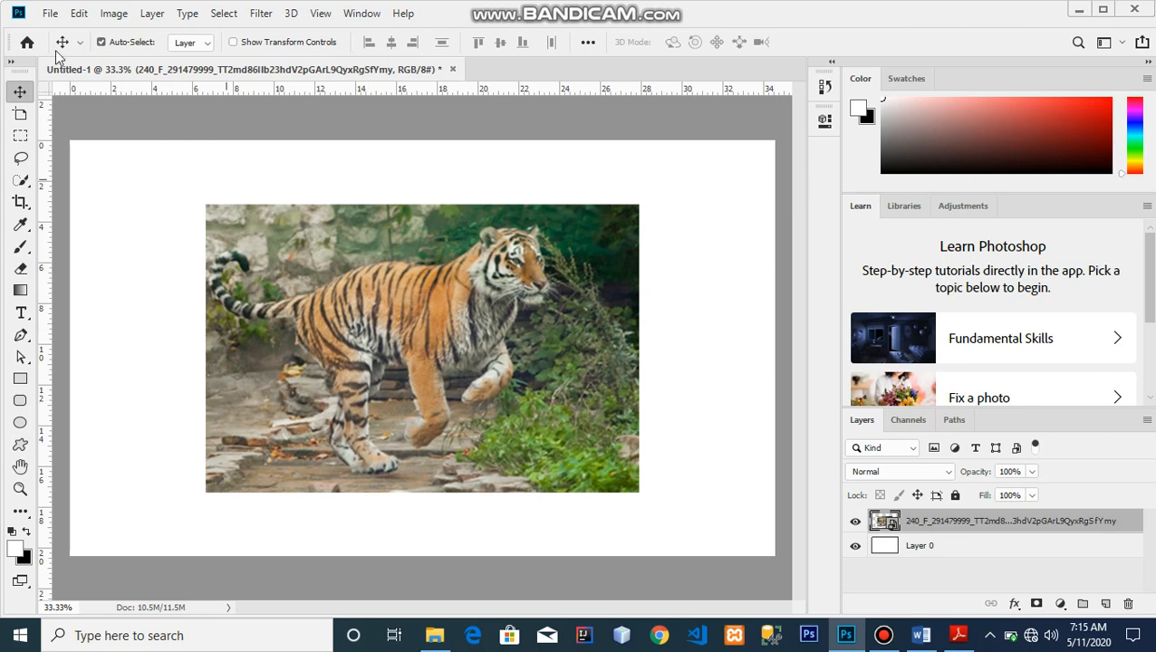
click(50, 14)
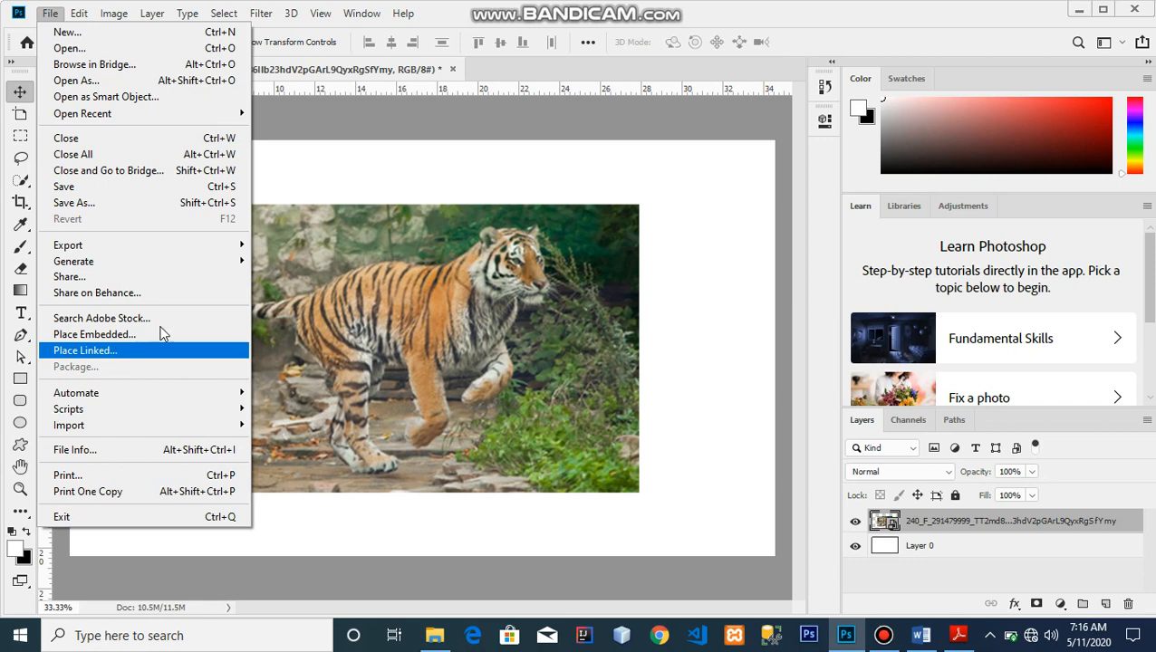
click(522, 136)
key(ctrl+alt+a)
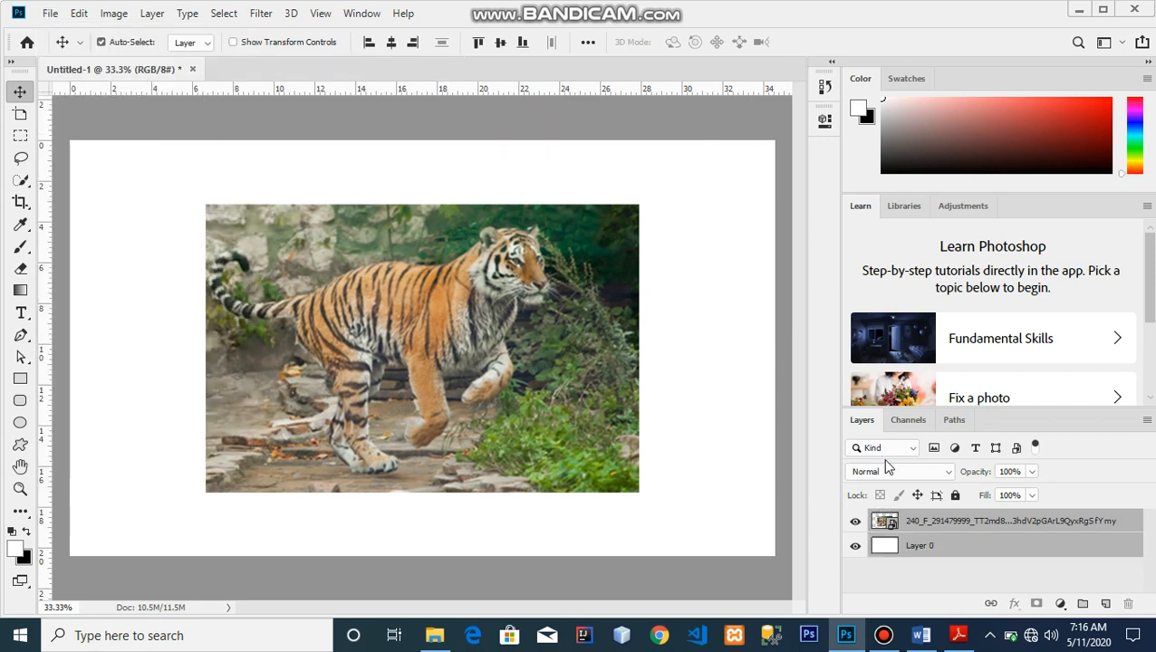
click(904, 528)
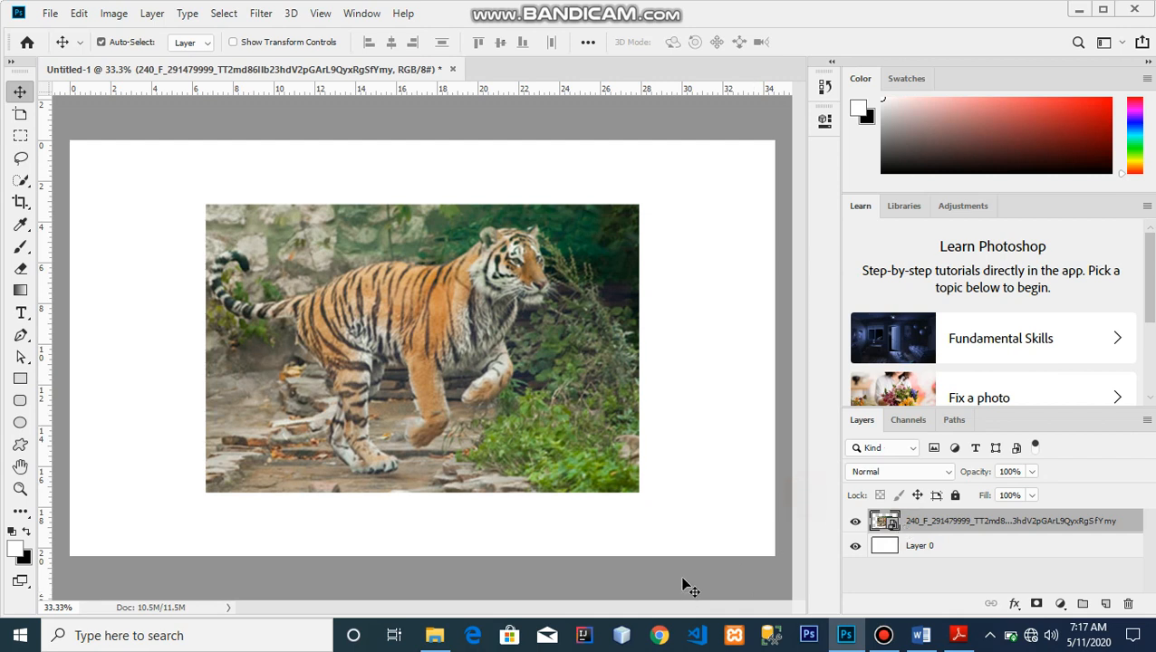
Apply a Gaussian Blur smart filter with a 36-pixel radius to the tiger layer.
click(262, 17)
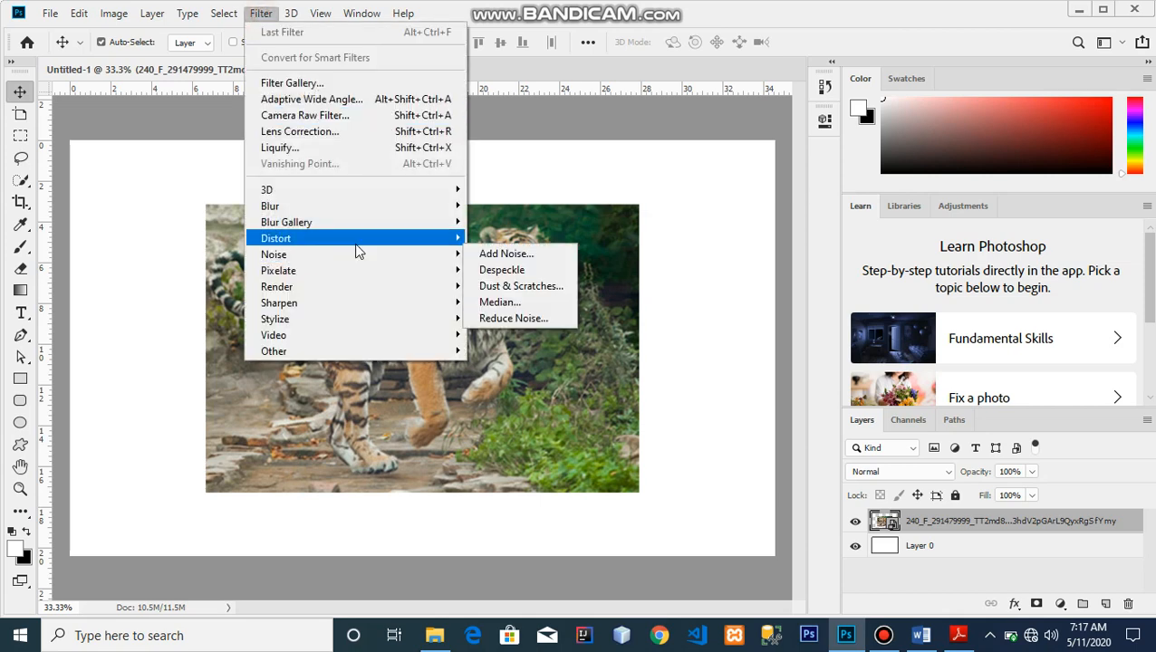
mouse_move(351, 216)
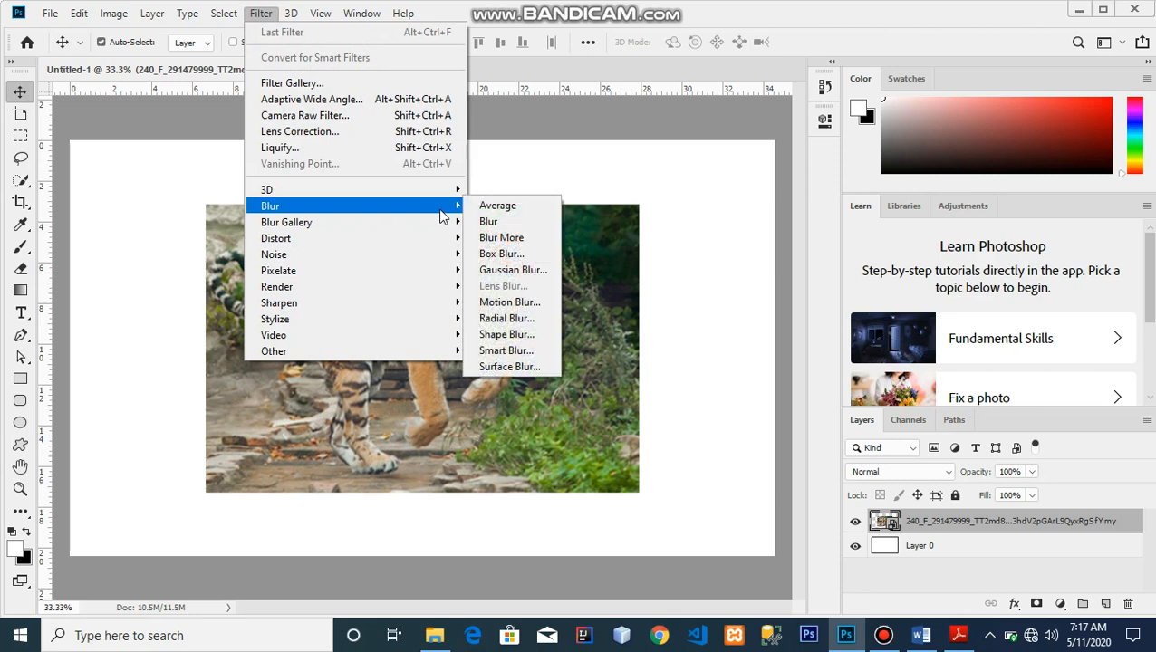
click(497, 269)
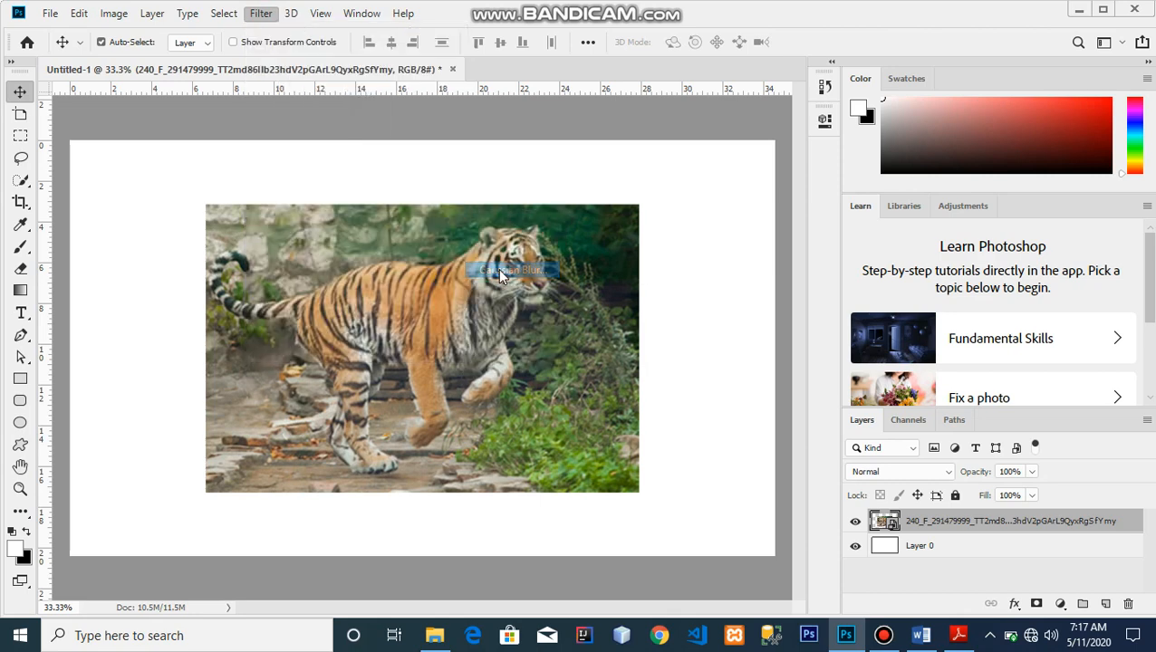
drag(517, 358, 534, 363)
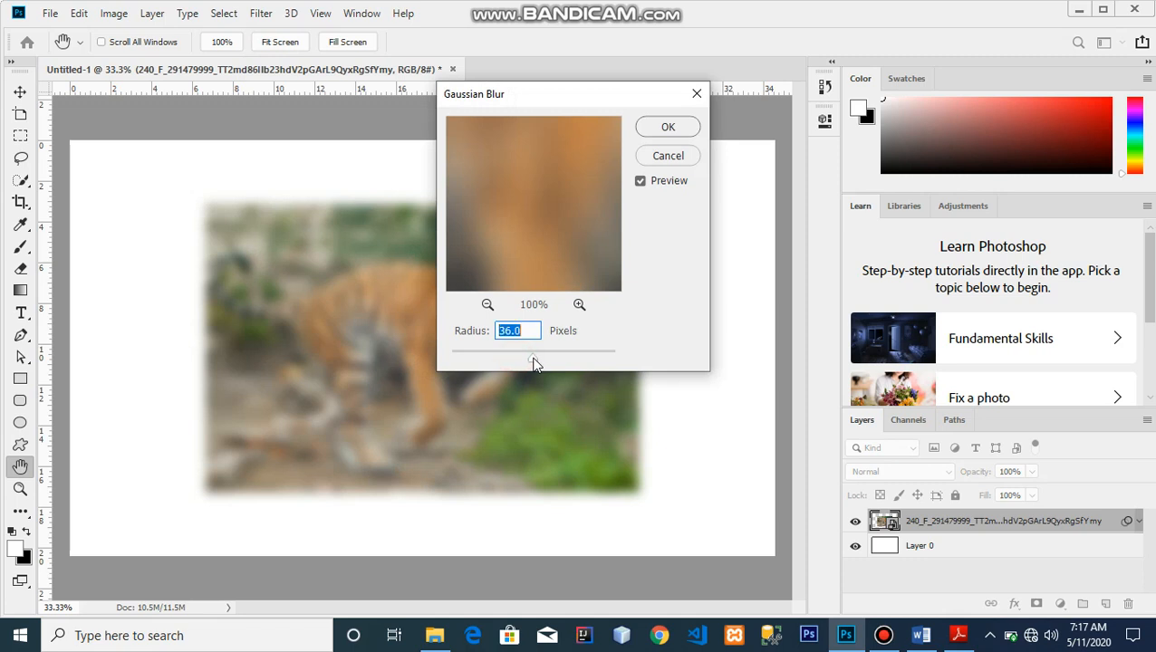
click(676, 136)
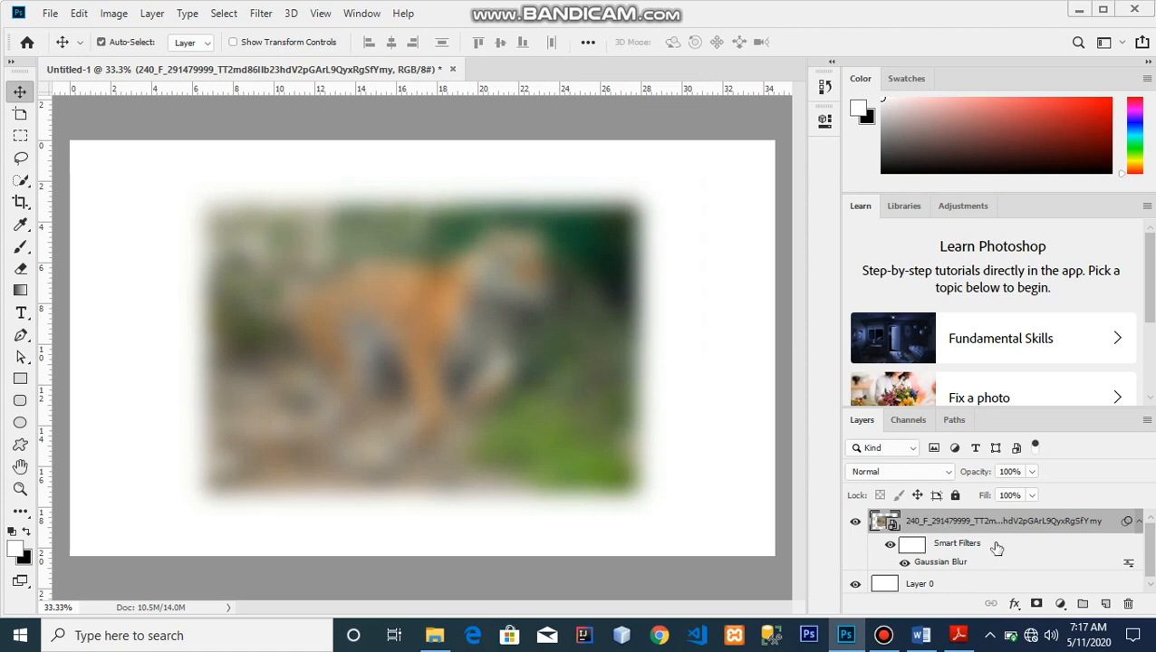
Toggle the Gaussian Blur filter's visibility to compare the blurred and sharp tiger.
click(903, 563)
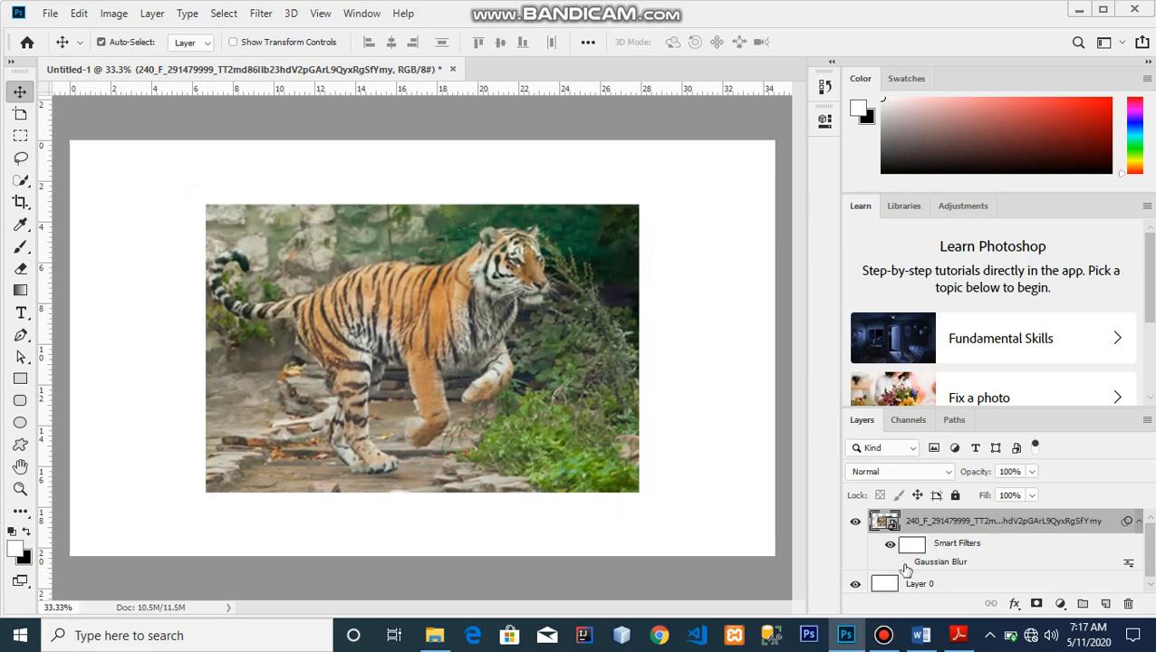
click(903, 562)
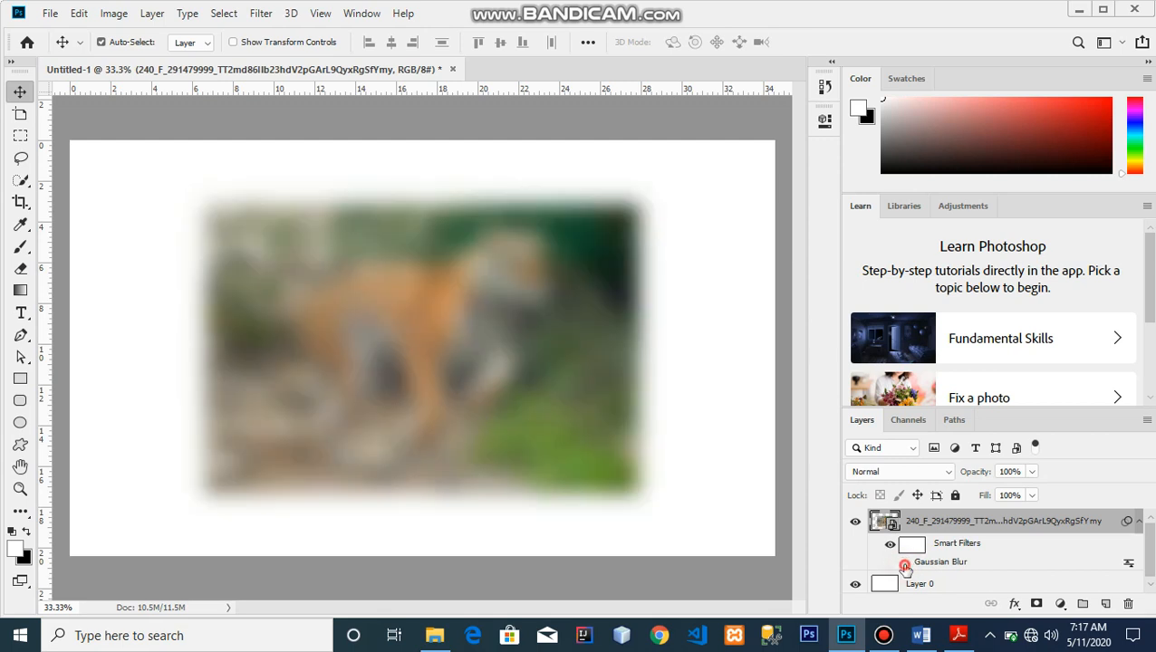
click(904, 563)
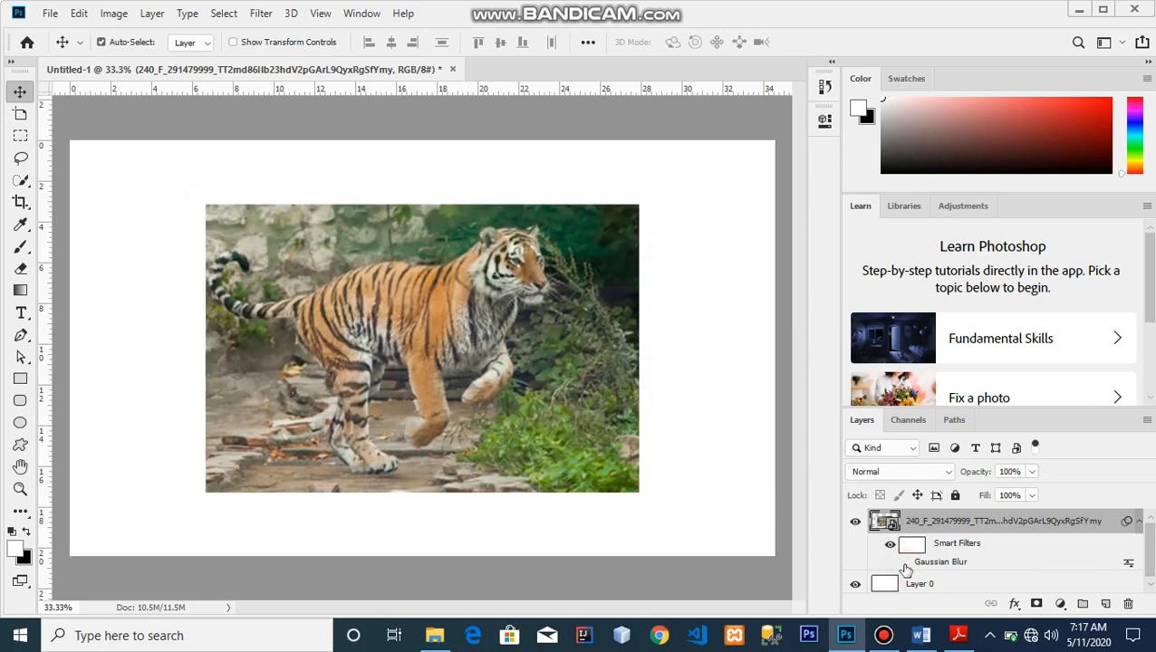
Lower the Gaussian Blur filter's blending opacity to 11%.
double_click(1129, 564)
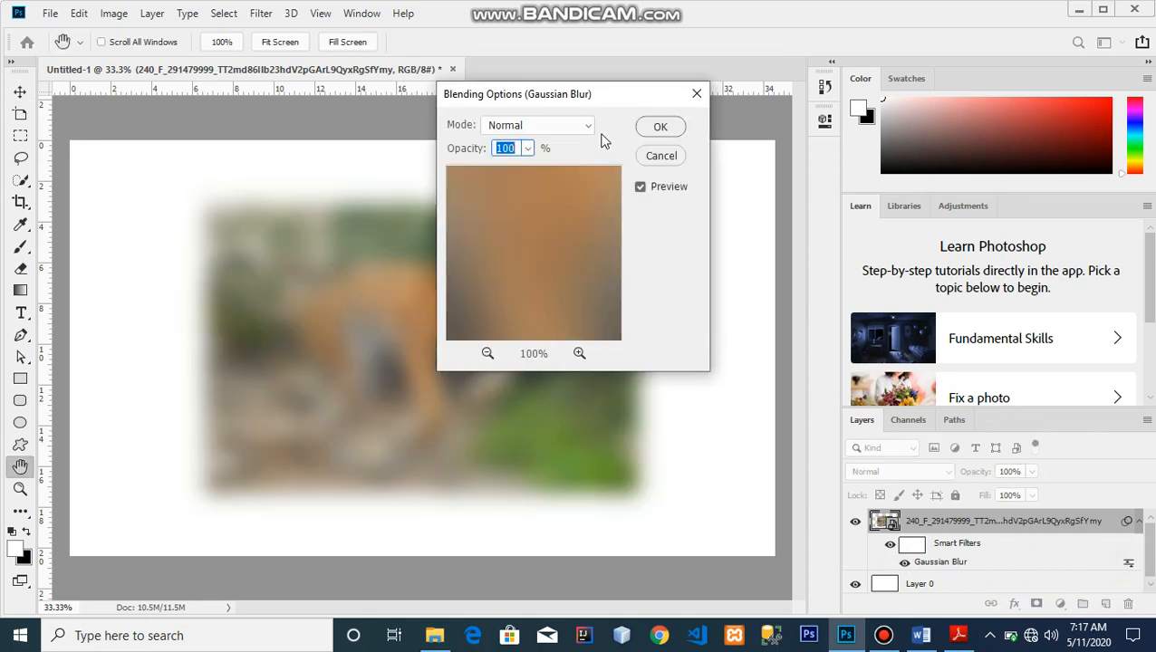
drag(596, 92, 792, 115)
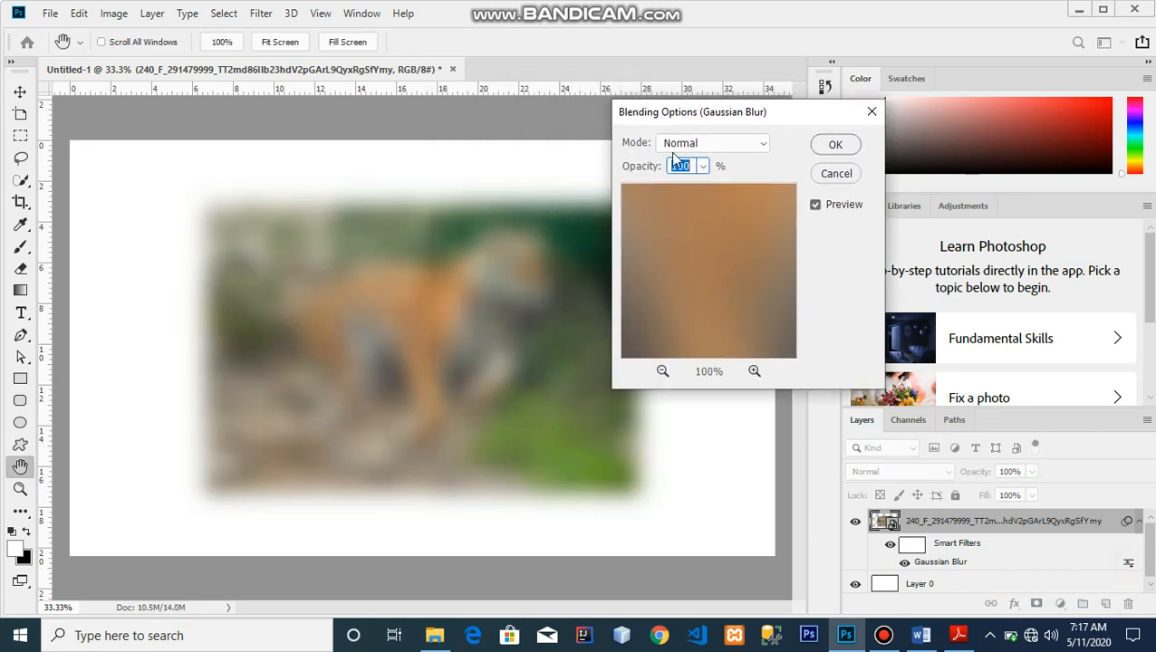
mouse_move(640, 169)
mouse_down()
mouse_move(608, 169)
mouse_move(624, 171)
mouse_up()
text(11)
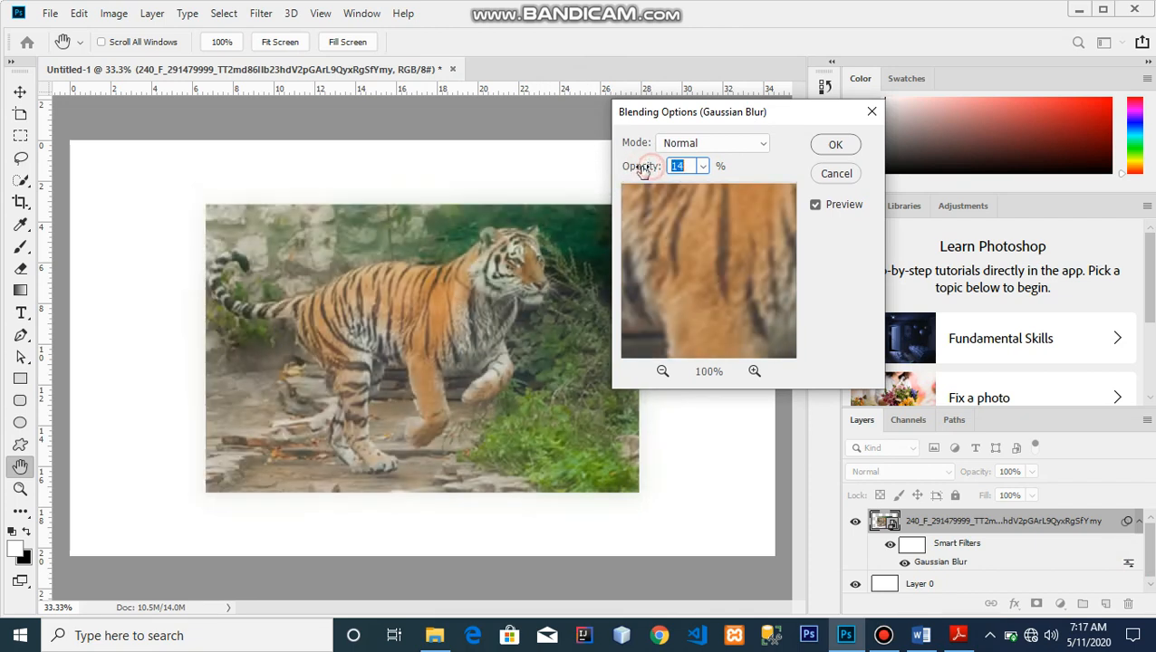
click(814, 146)
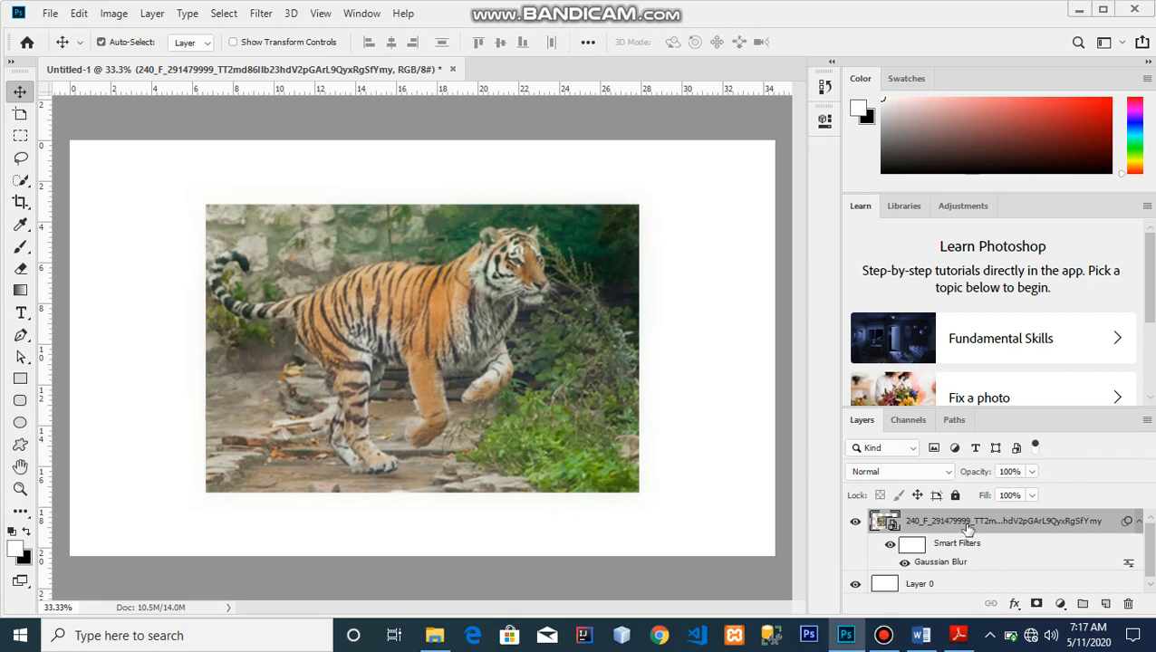
Remove the blur smart filter, duplicate the tiger layer and rasterize the copy.
key(ctrl+j)
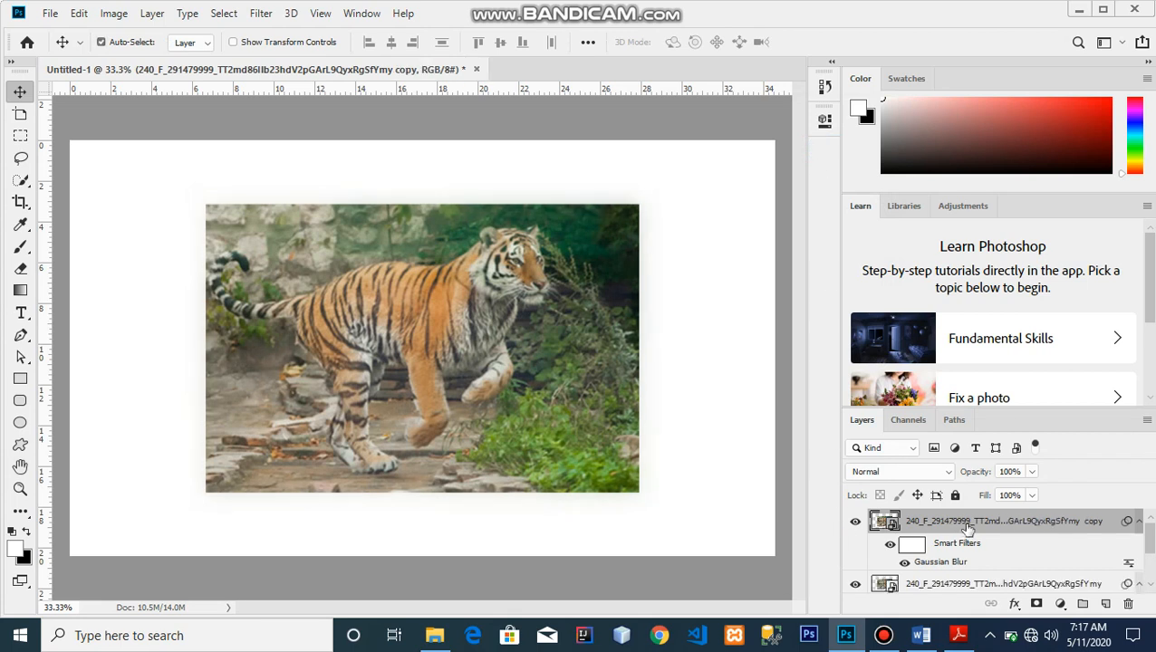
key(ctrl+z)
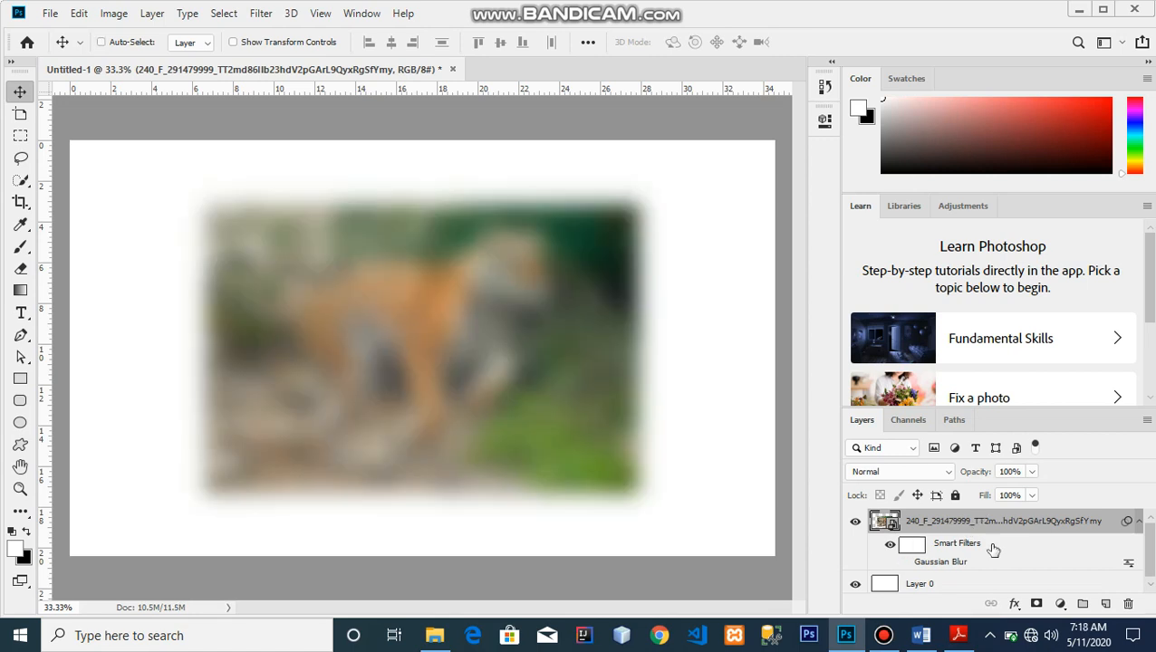
key(ctrl+z)
key(ctrl+z)
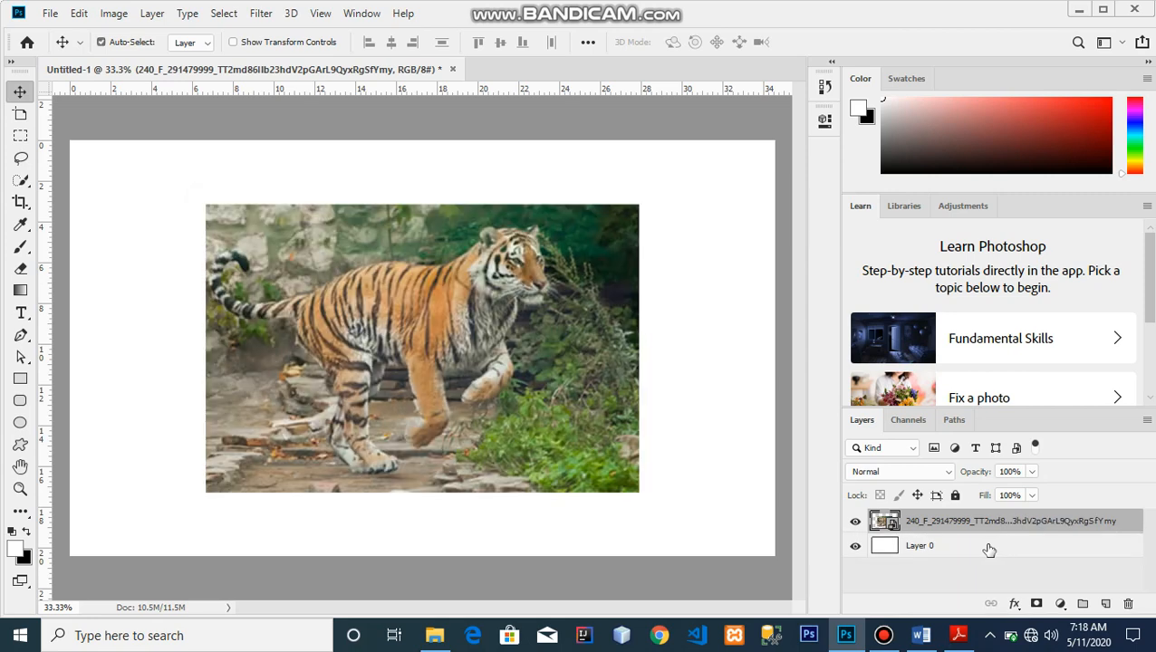
key(ctrl+j)
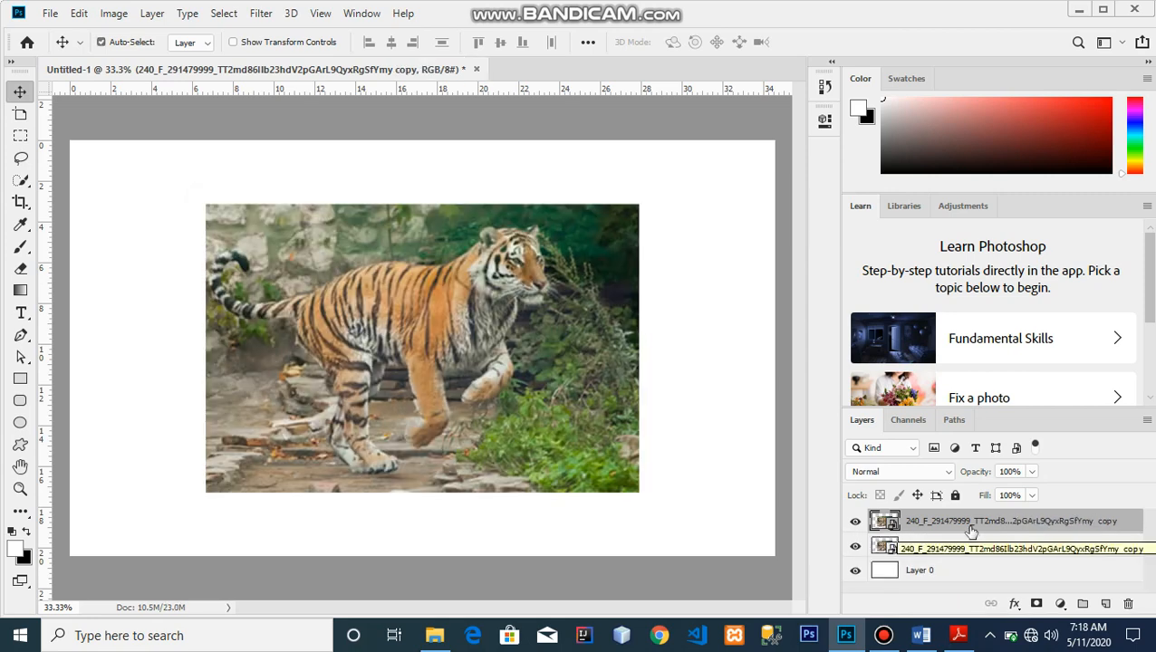
right_click(973, 530)
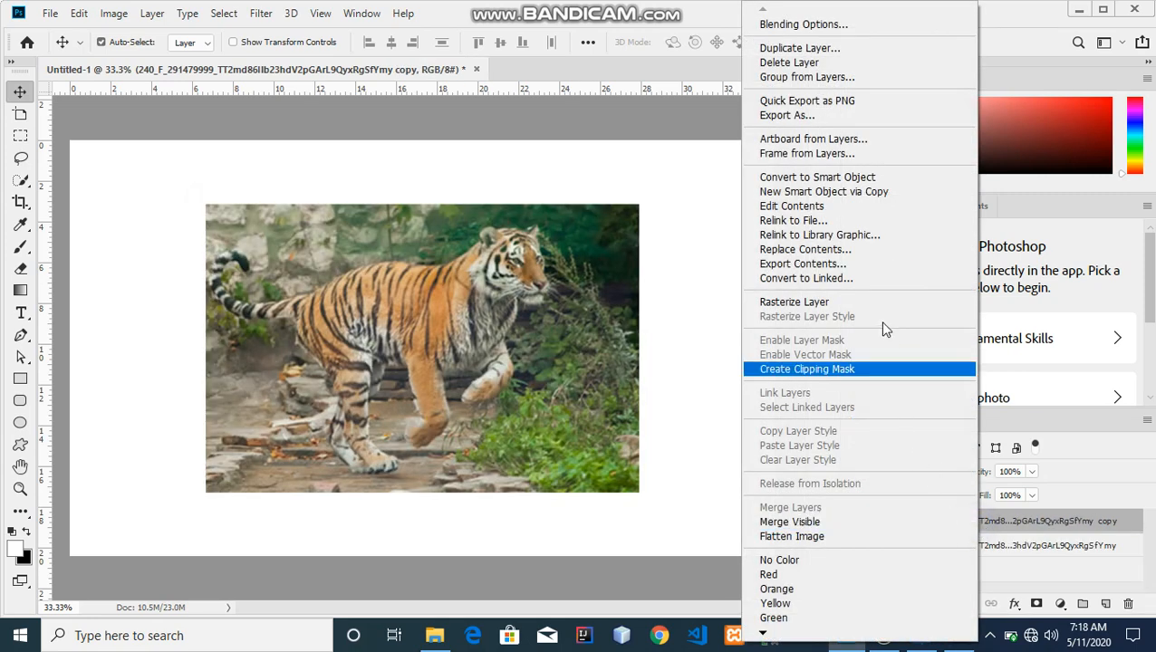
click(831, 304)
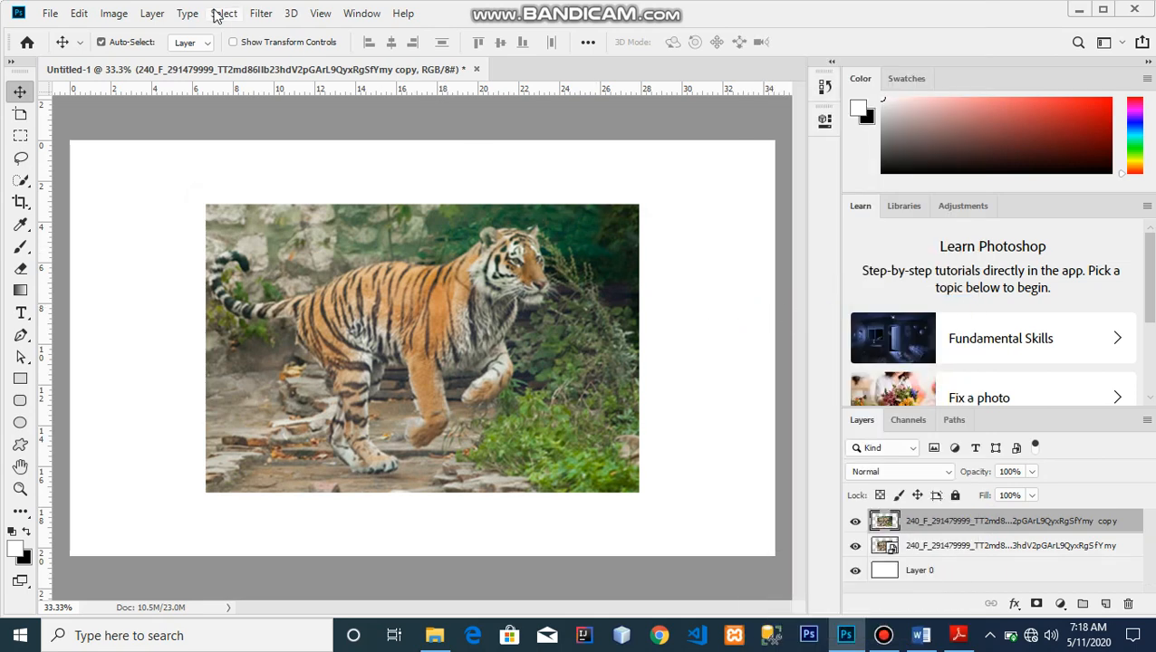
Blur the rasterized copy with a 36-pixel Gaussian Blur and shift it slightly off the original.
click(259, 14)
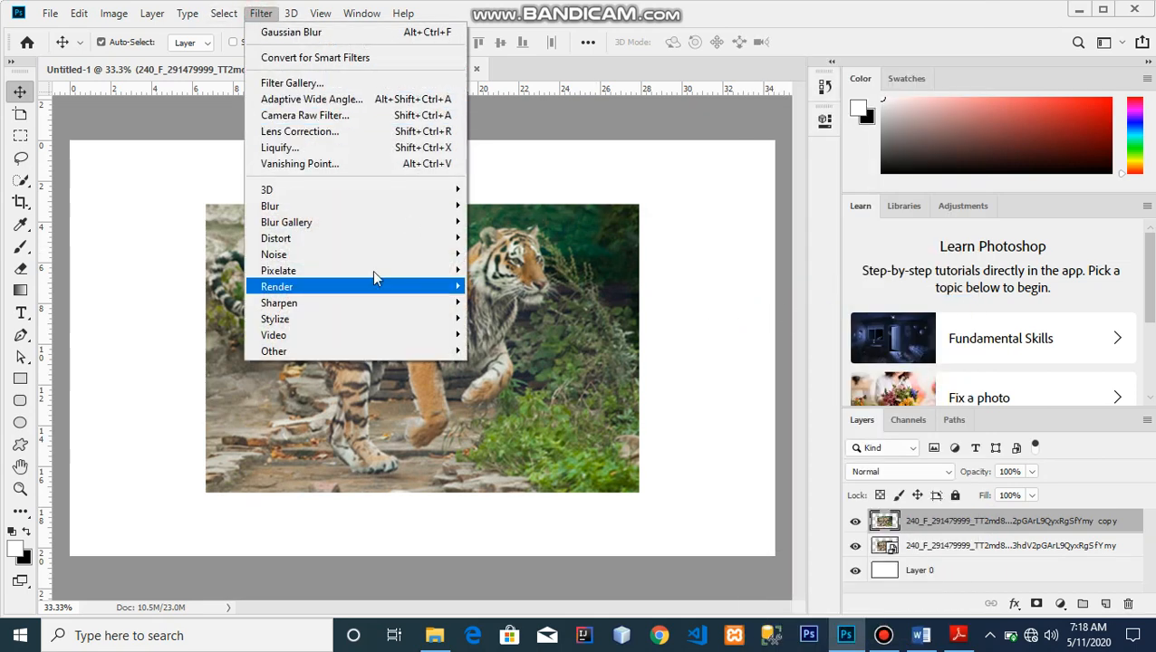
mouse_move(445, 209)
click(498, 269)
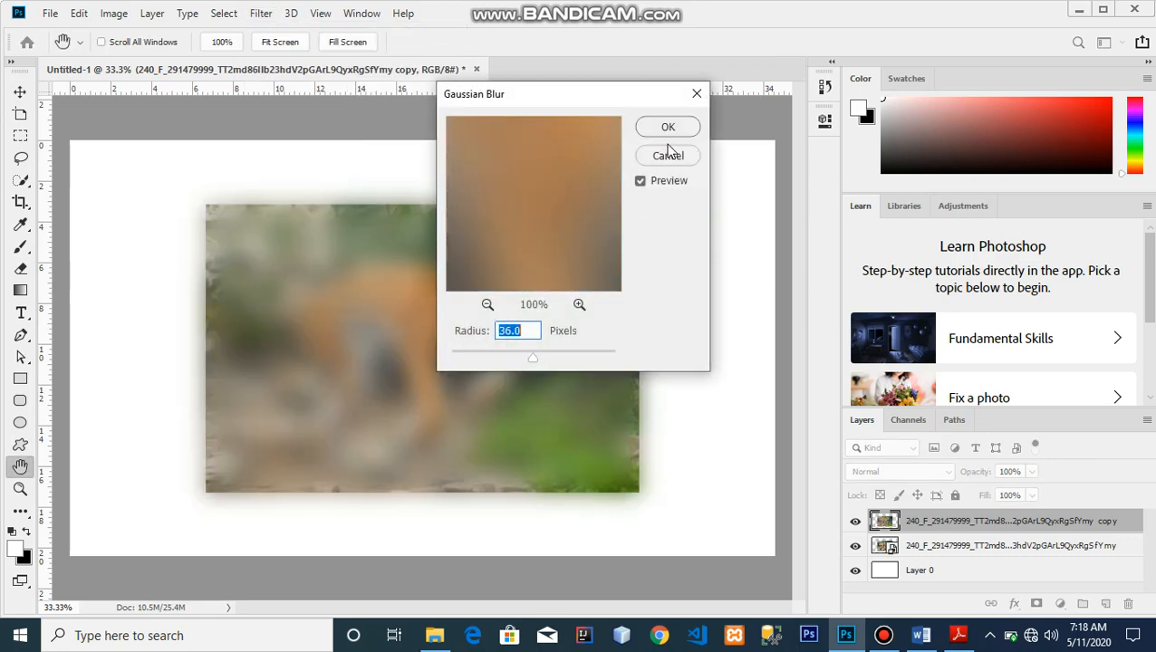
click(670, 126)
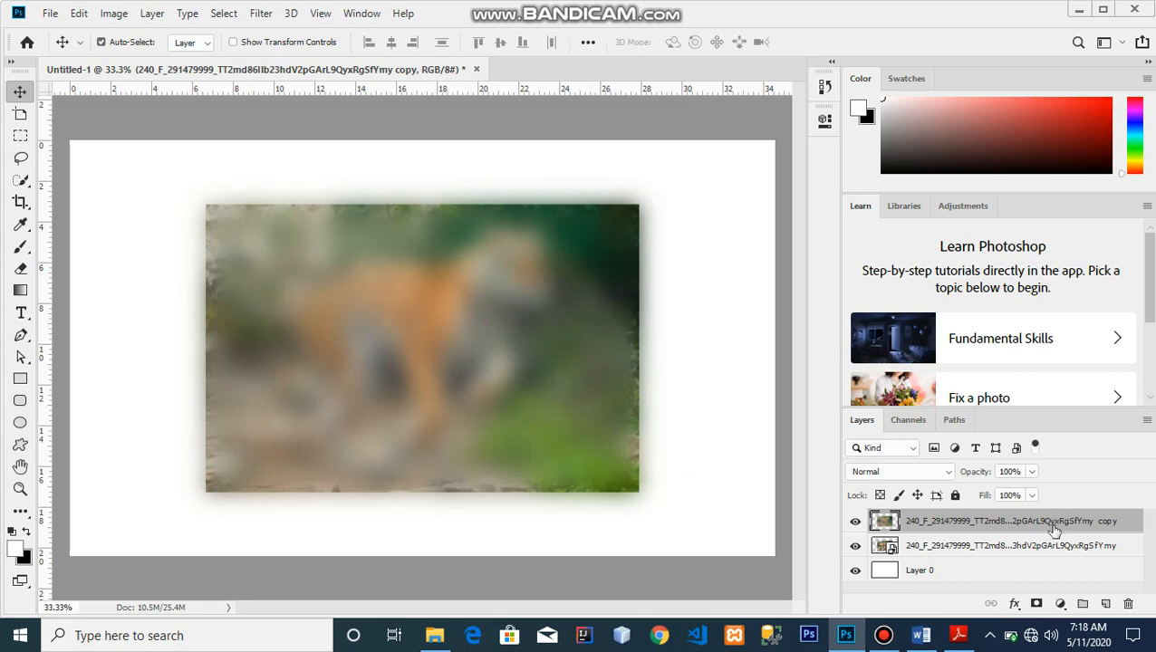
drag(518, 328, 510, 369)
Remove the blurred copy layer, leaving the tiger smart object above Layer 0.
key(ctrl+e)
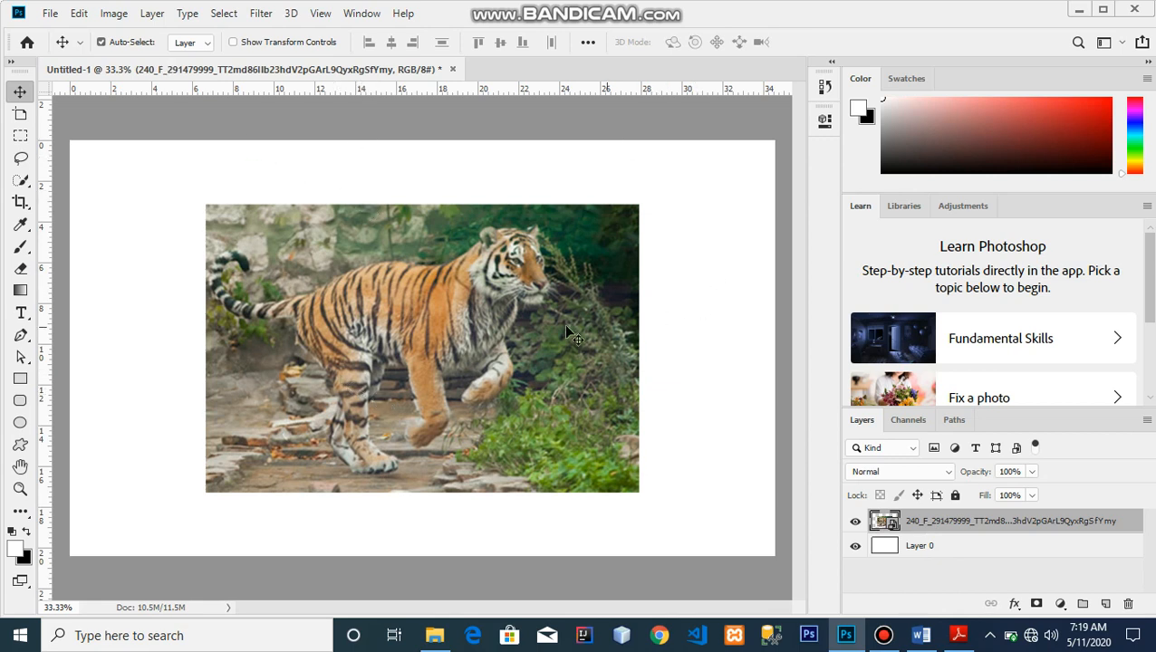
Check the smart object's contents, then duplicate the tiger twice and shift the top copy right.
double_click(885, 523)
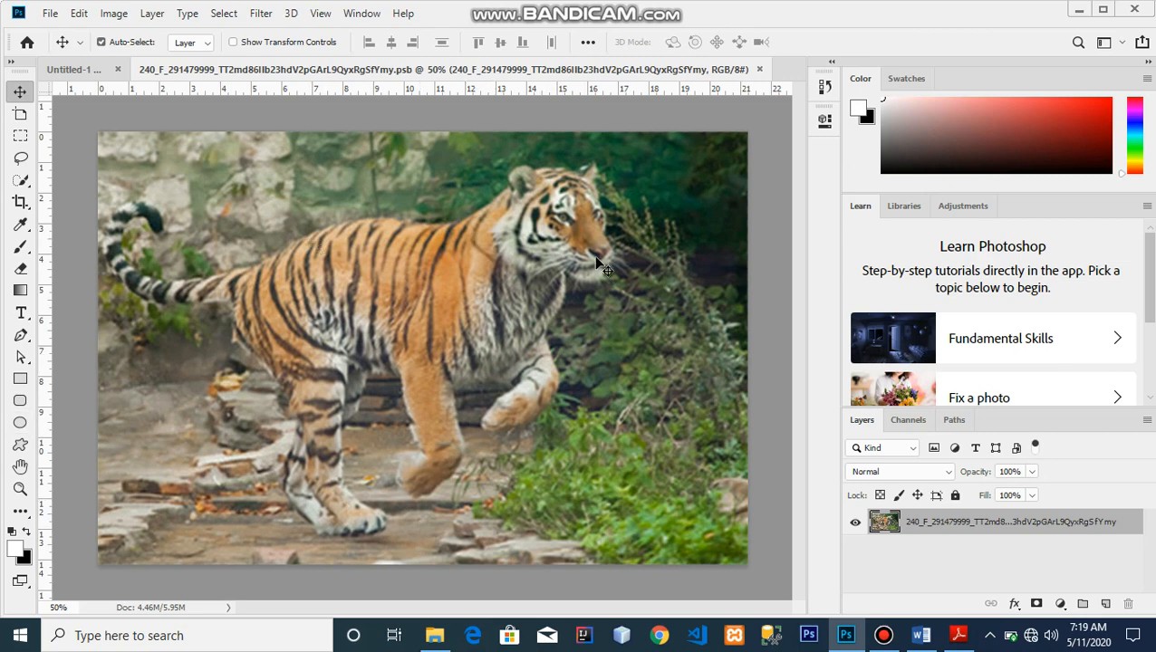
click(64, 72)
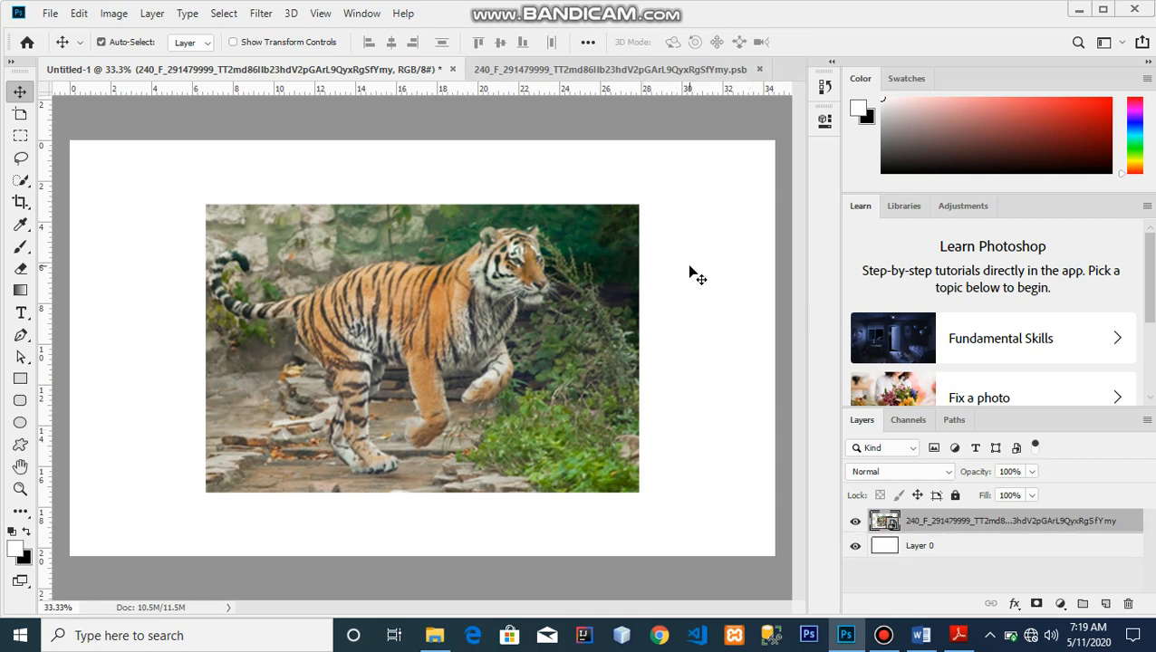
key(ctrl)
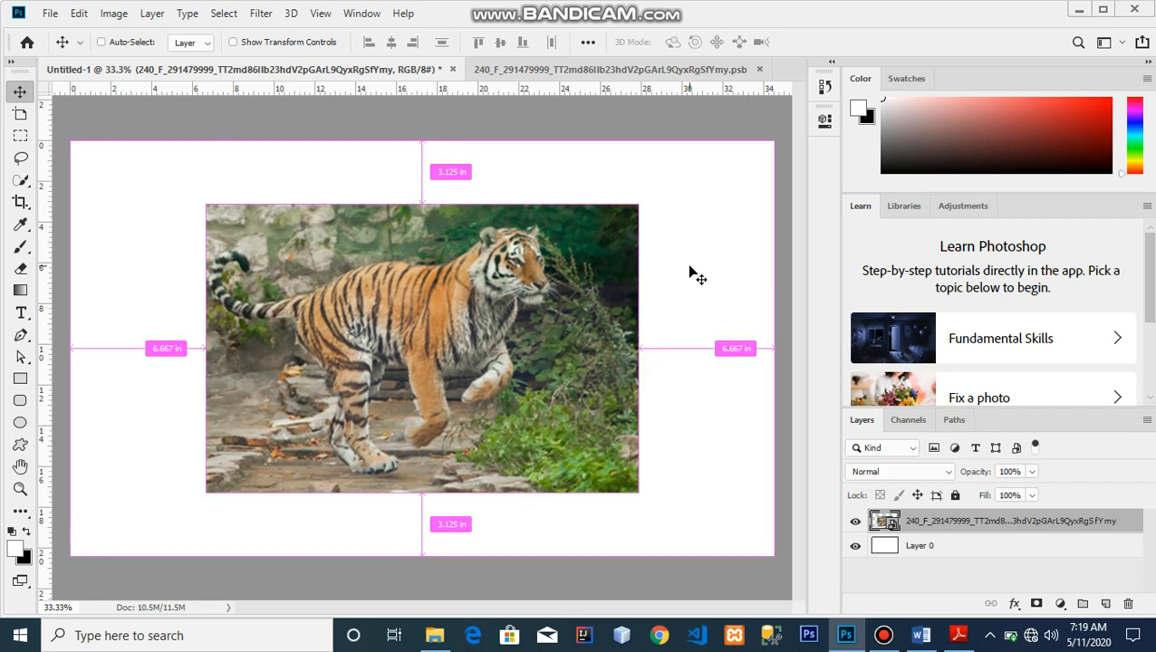
key(ctrl+j)
key(ctrl+j)
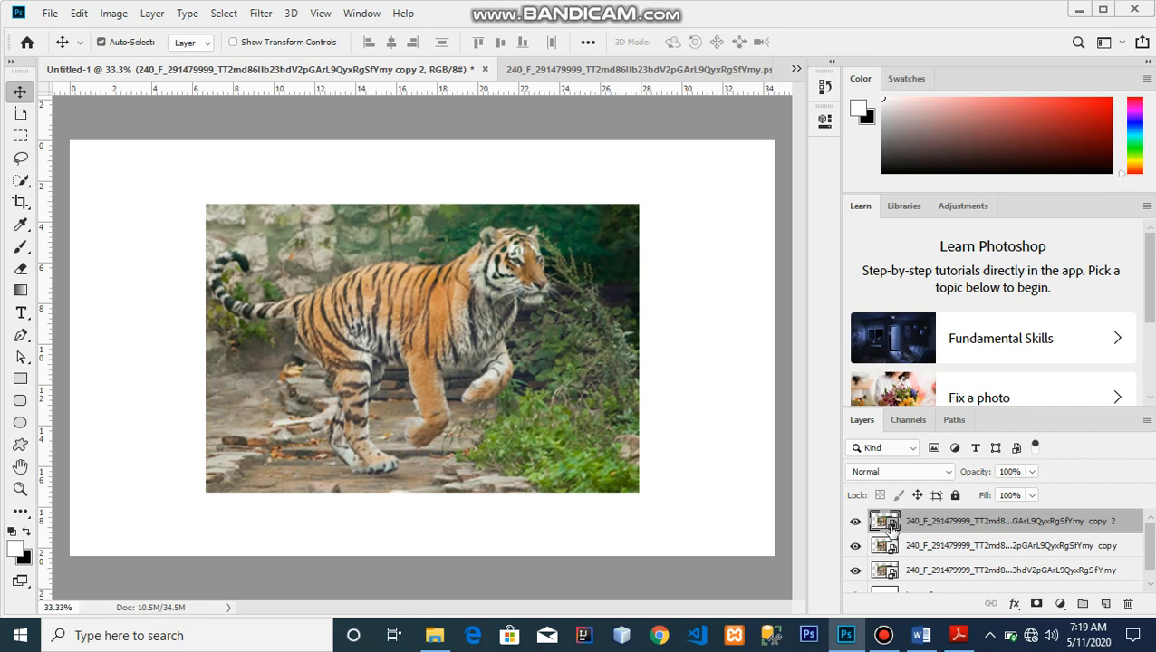
drag(458, 422, 508, 420)
Nudge the middle tiger copy slightly, then open copy 2's smart object contents.
click(240, 290)
drag(241, 290, 238, 292)
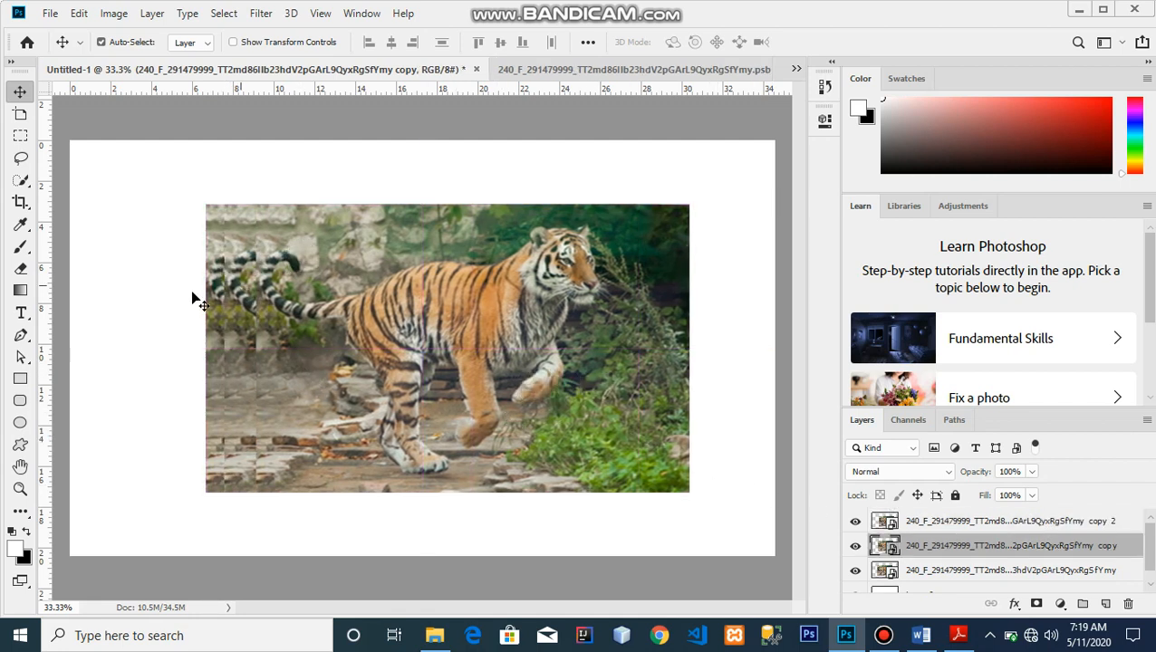
click(897, 526)
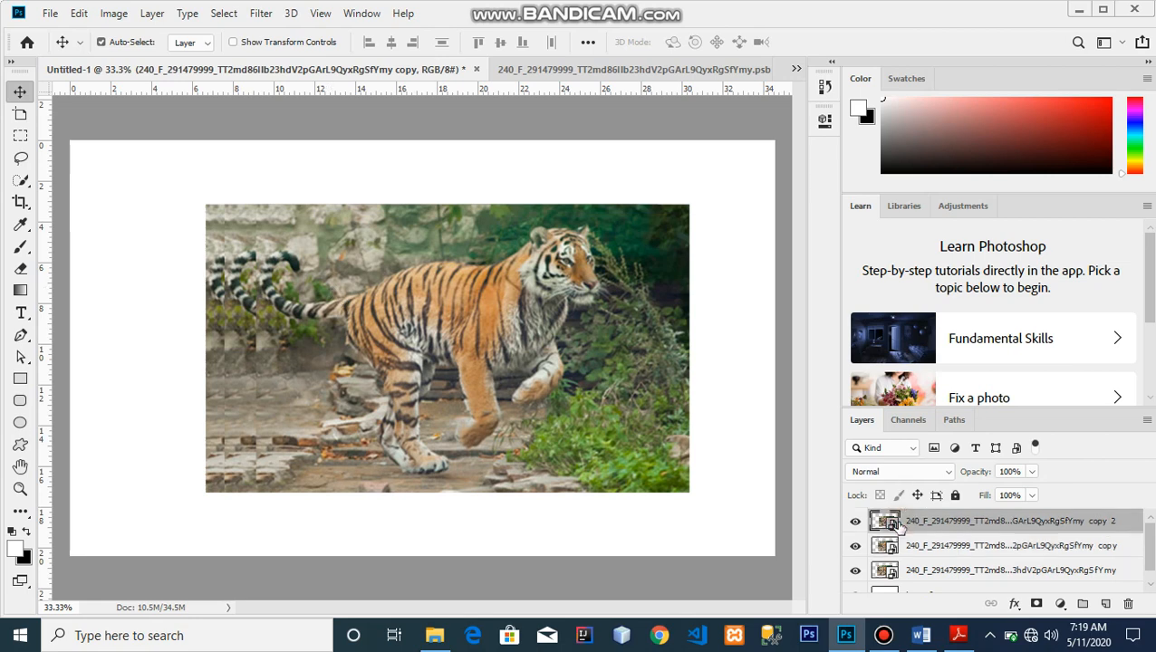
key(h)
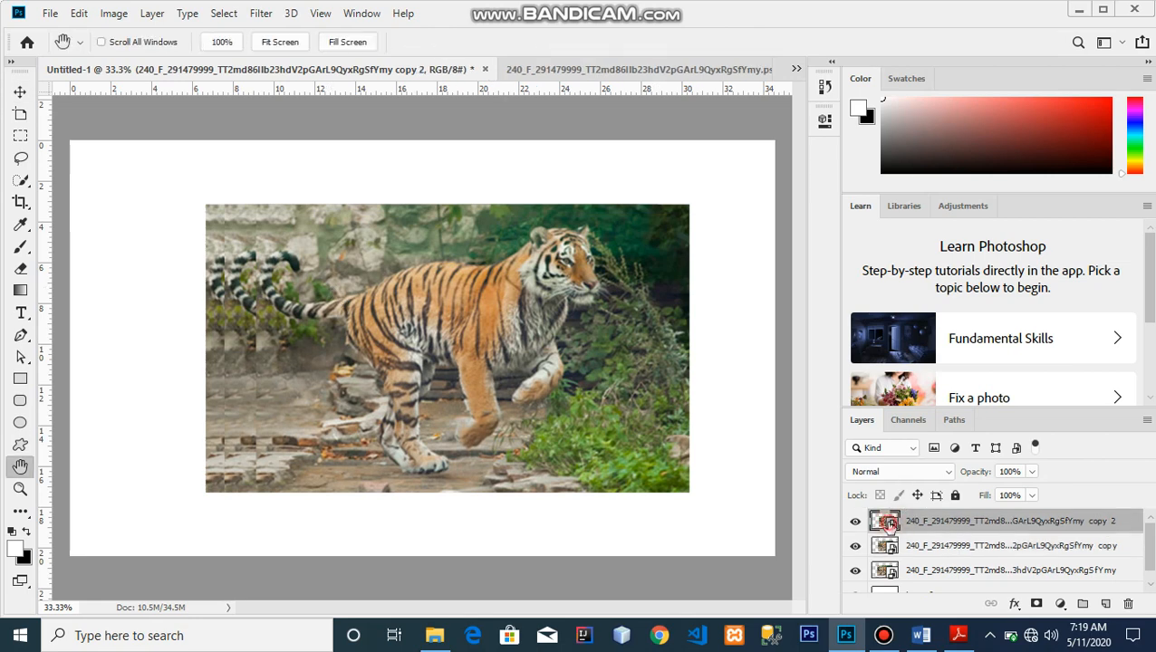
double_click(893, 525)
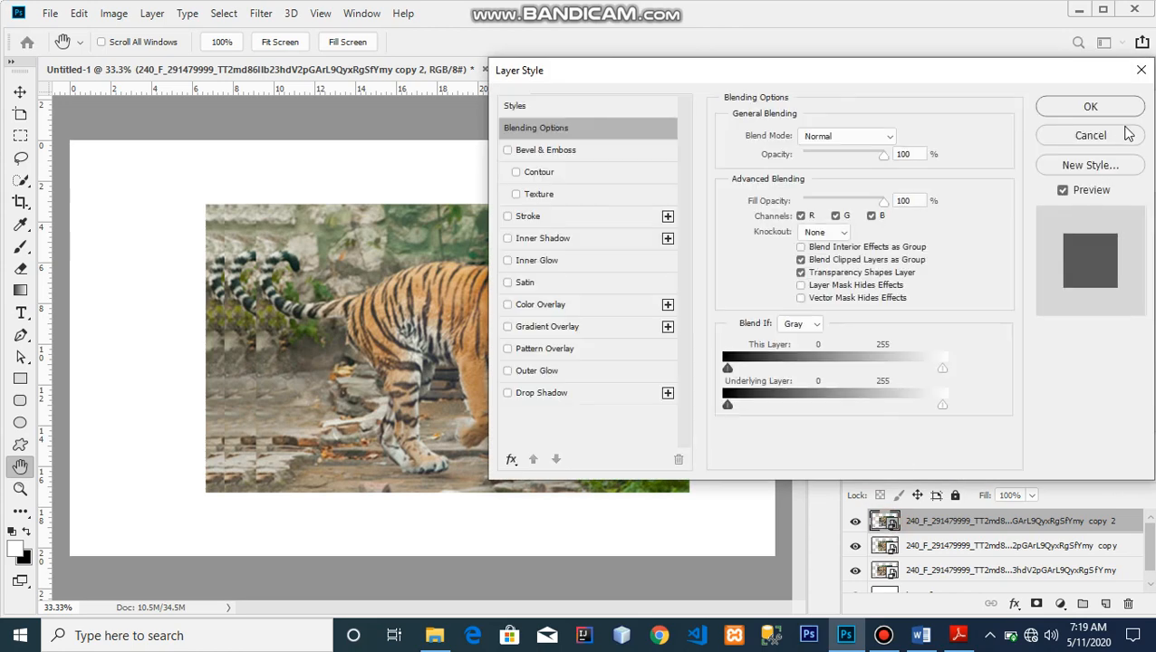
click(1108, 143)
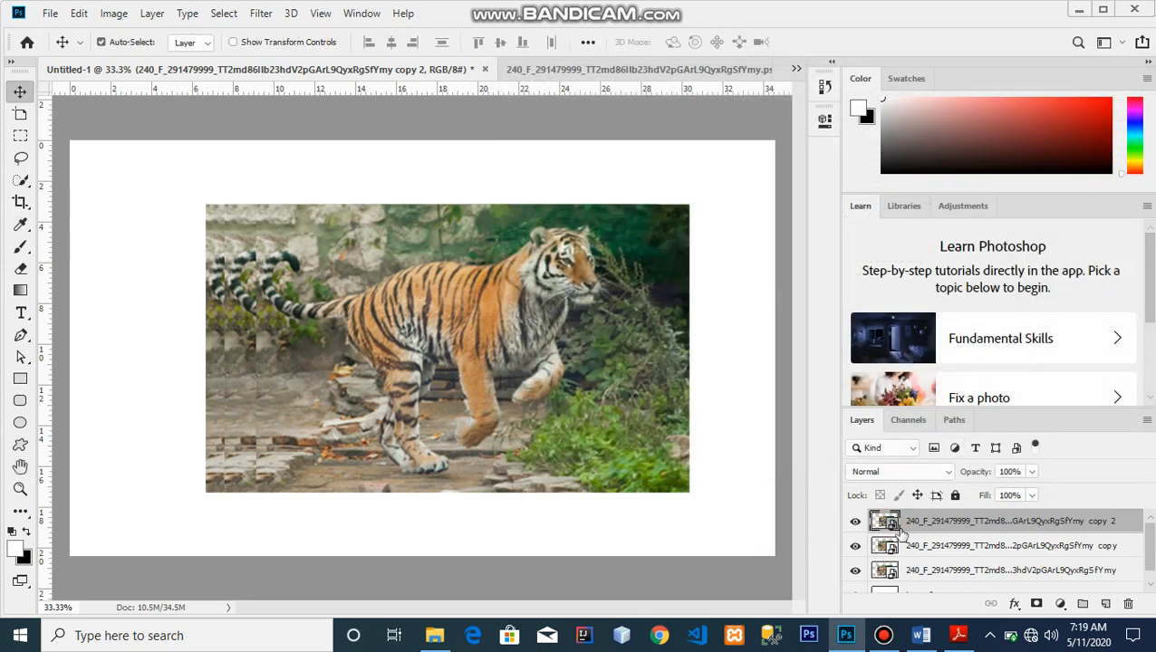
double_click(889, 522)
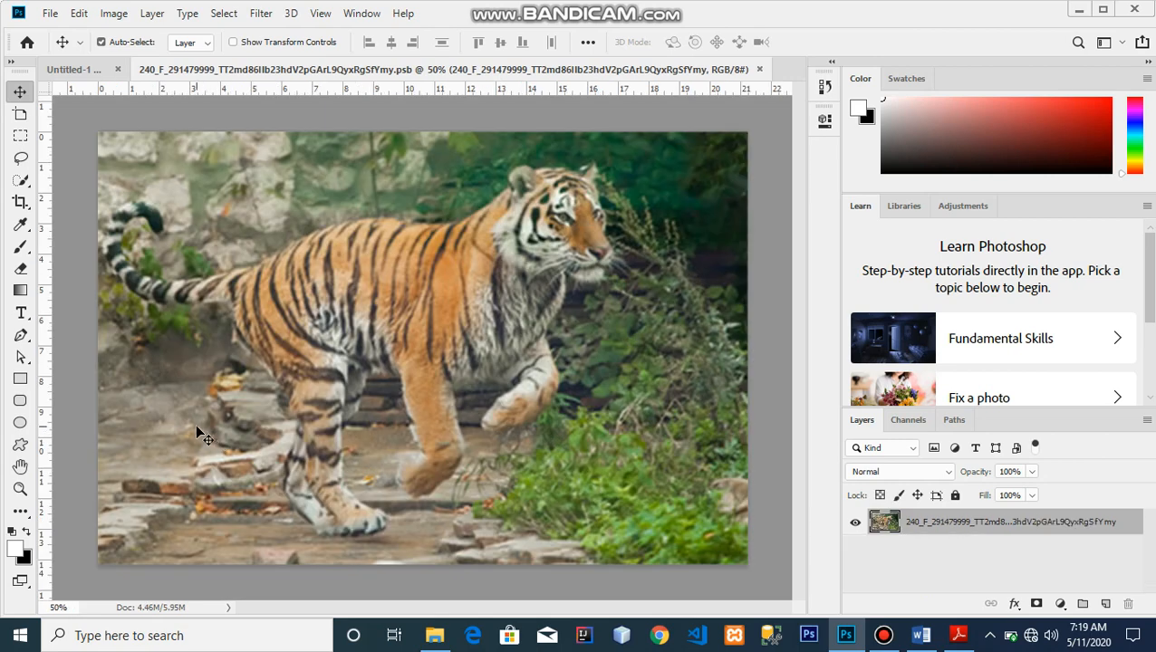
Paint white brush strokes over the tiger's tail inside the smart object.
click(21, 291)
click(23, 252)
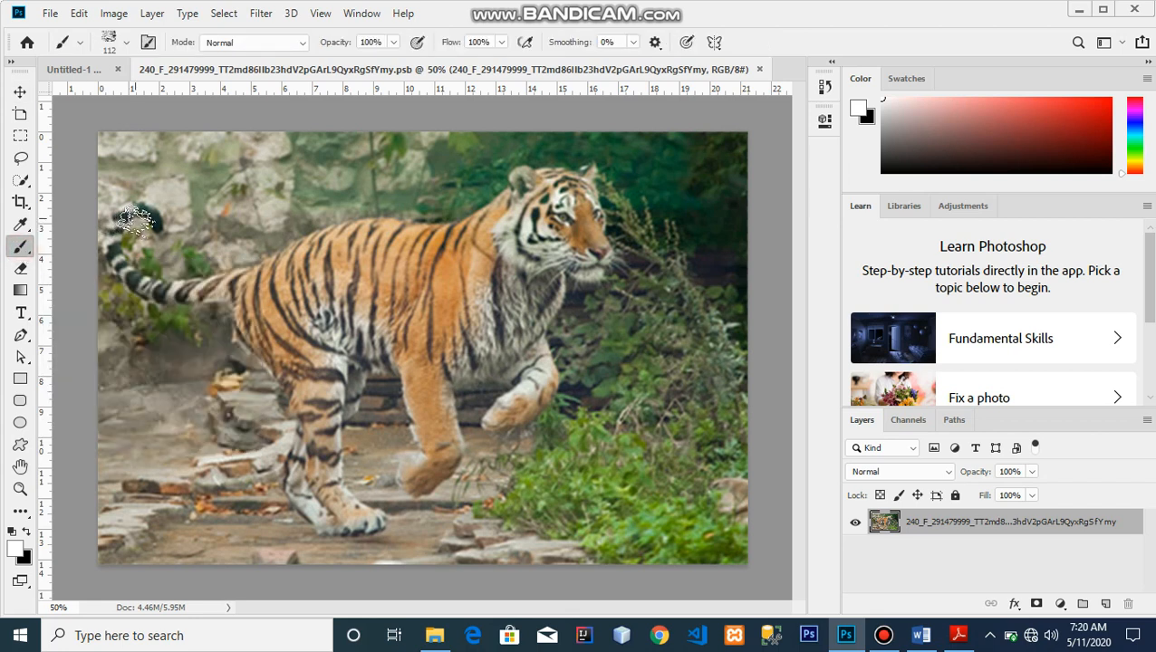
drag(123, 211, 192, 317)
mouse_move(181, 379)
mouse_down()
mouse_move(177, 412)
mouse_move(222, 439)
mouse_up()
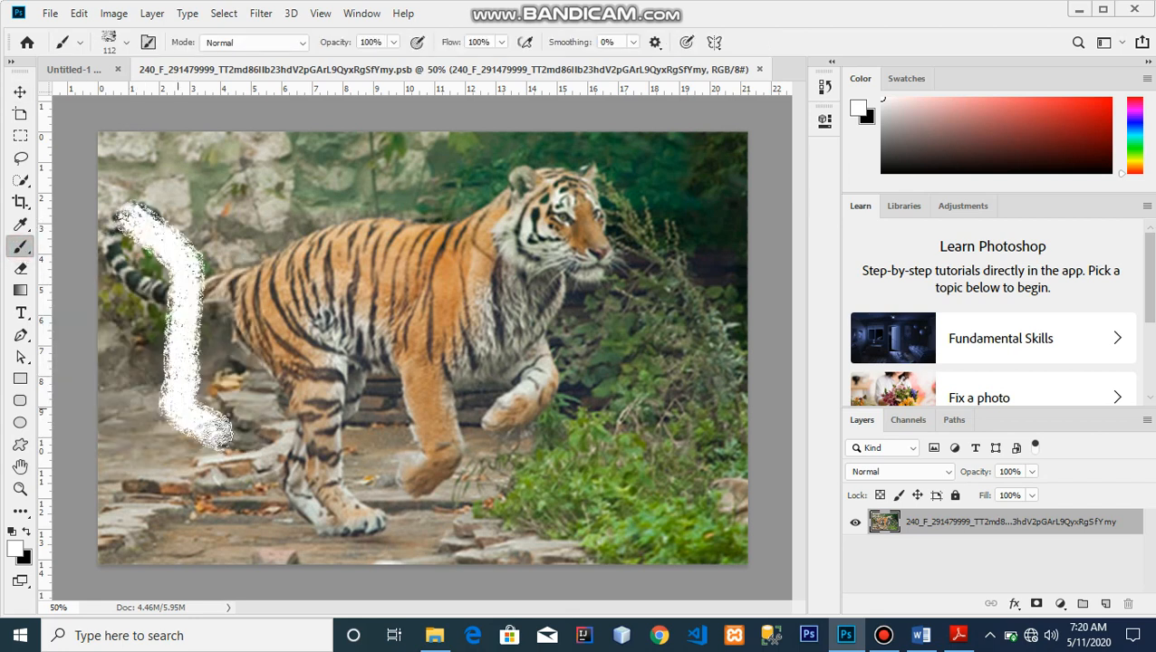
Paint a black '4' over the tail and save the smart object.
click(26, 532)
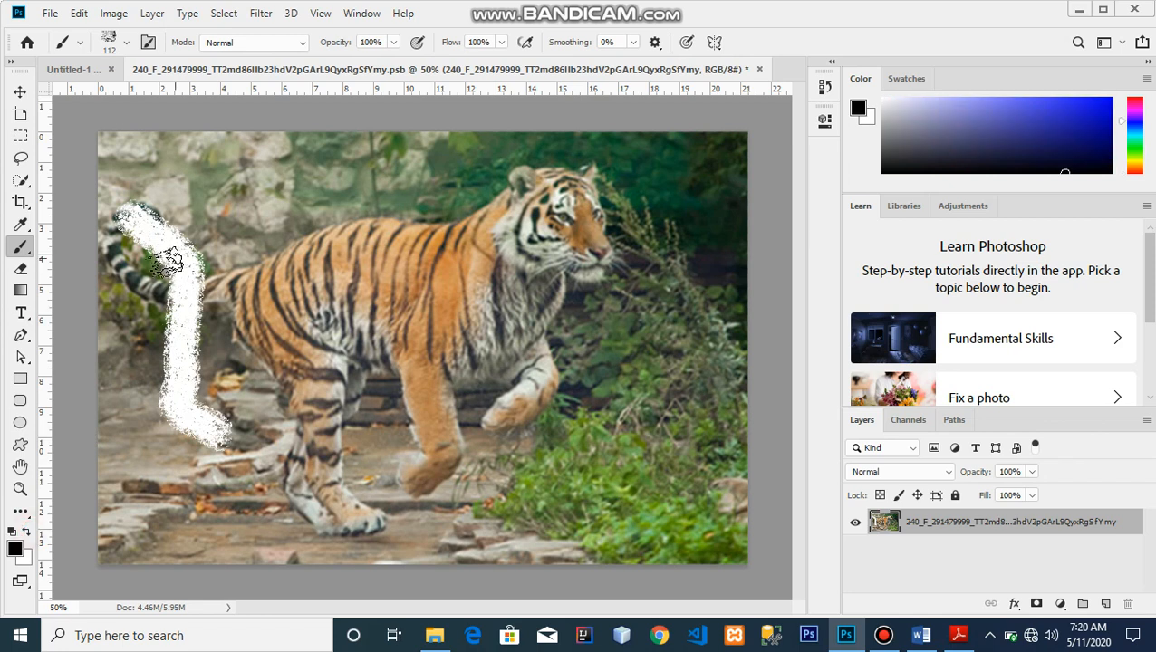
drag(131, 204, 136, 295)
mouse_move(125, 413)
mouse_down()
mouse_move(186, 449)
mouse_move(222, 548)
mouse_move(213, 516)
mouse_up()
mouse_move(222, 467)
mouse_down()
mouse_move(195, 348)
mouse_move(147, 234)
mouse_up()
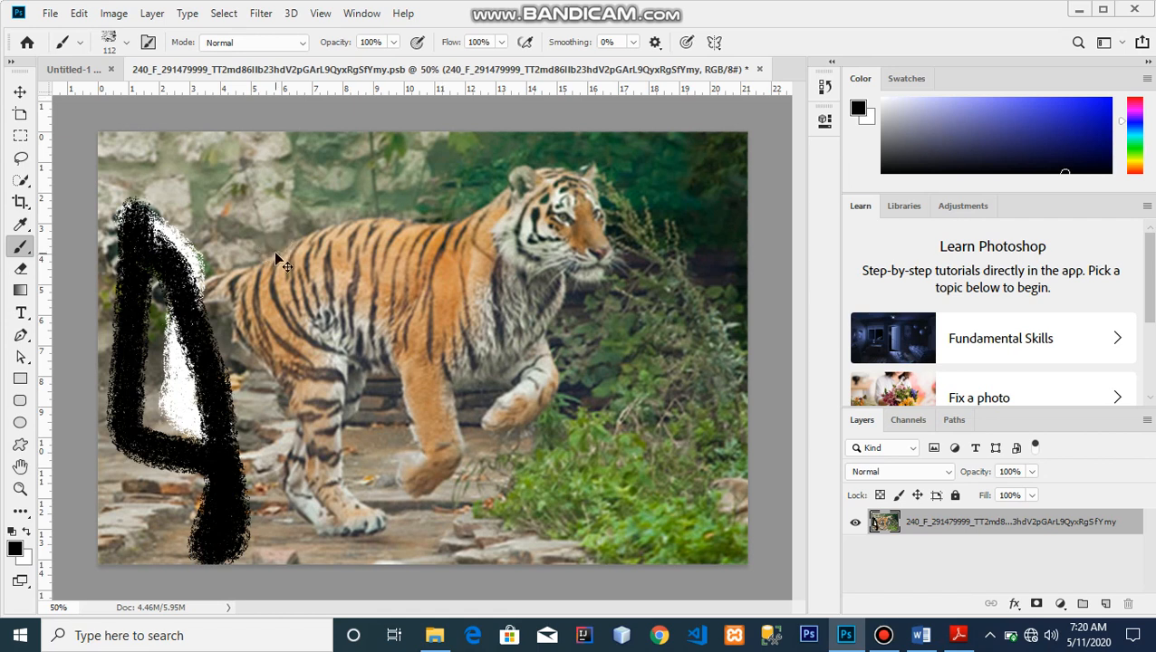
key(ctrl+s)
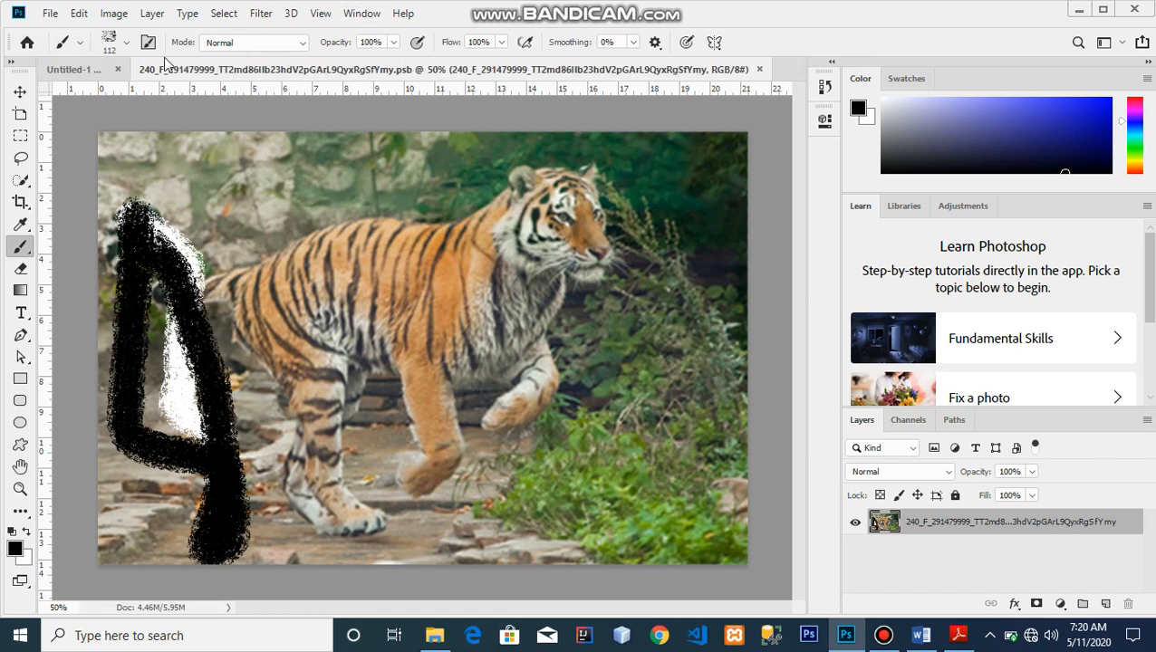
click(80, 70)
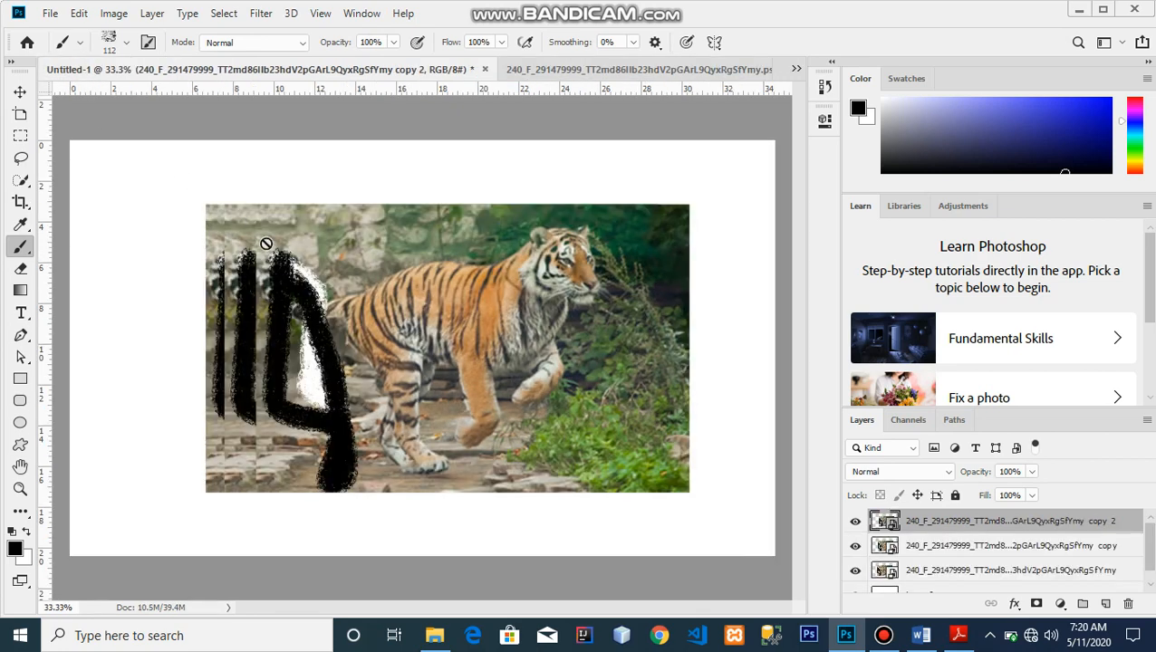
Shift copy 2 and the 'copy' tiger right to reveal a third 4, then delete 'copy'.
click(20, 93)
drag(422, 312, 510, 308)
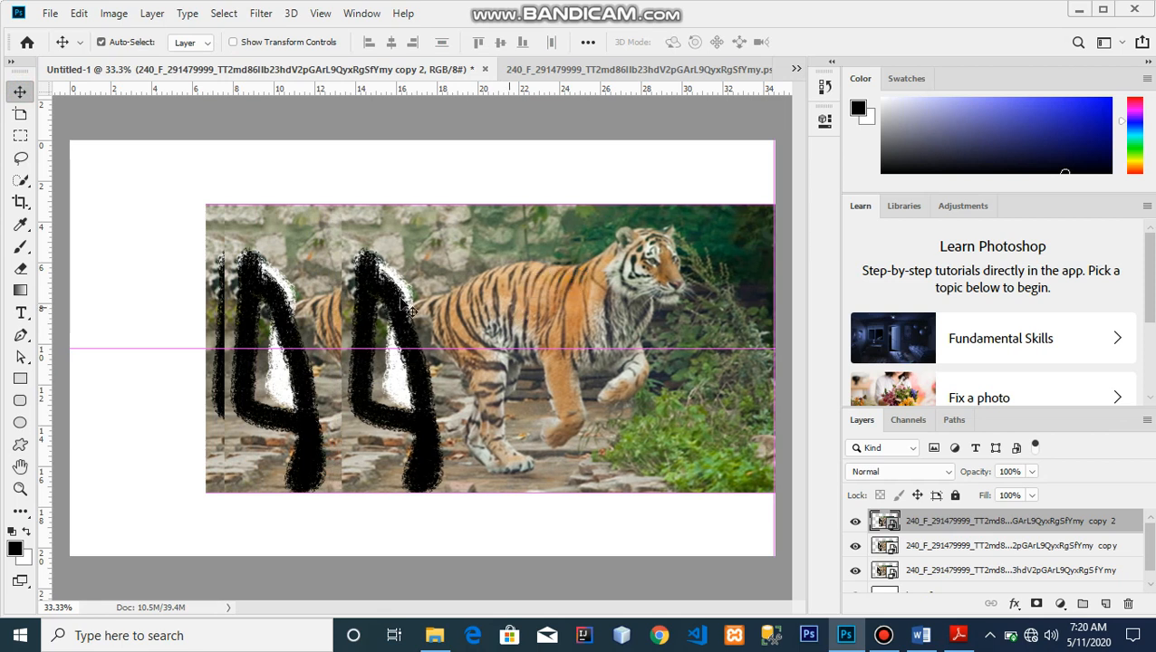
drag(261, 260, 332, 265)
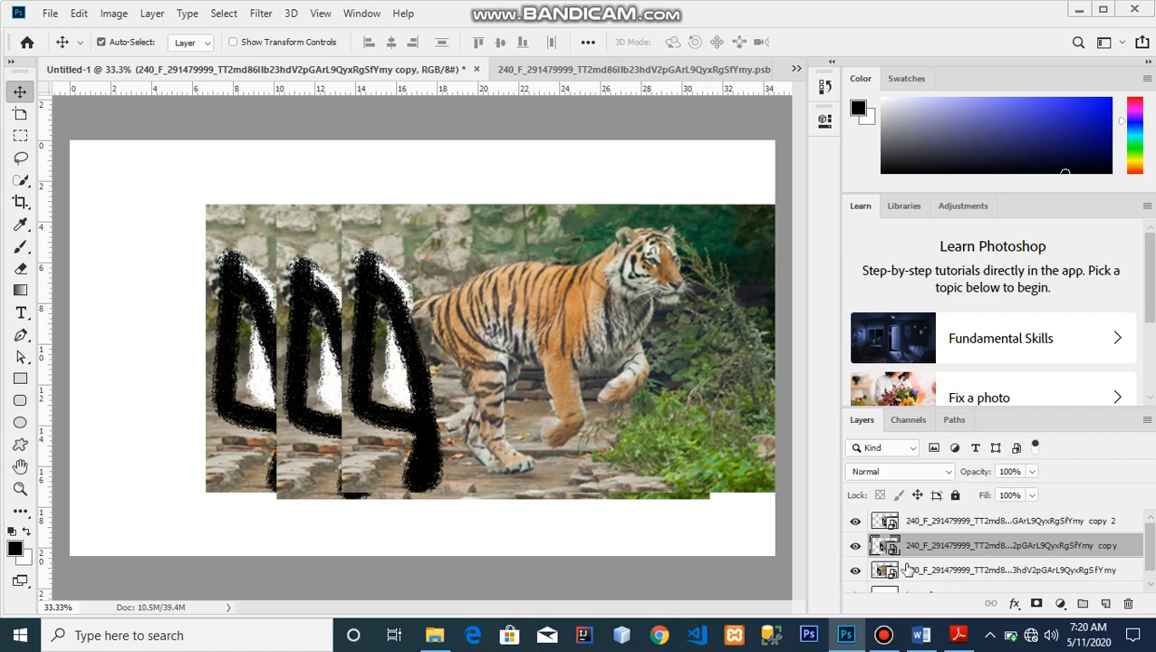
key(Delete)
key(Delete)
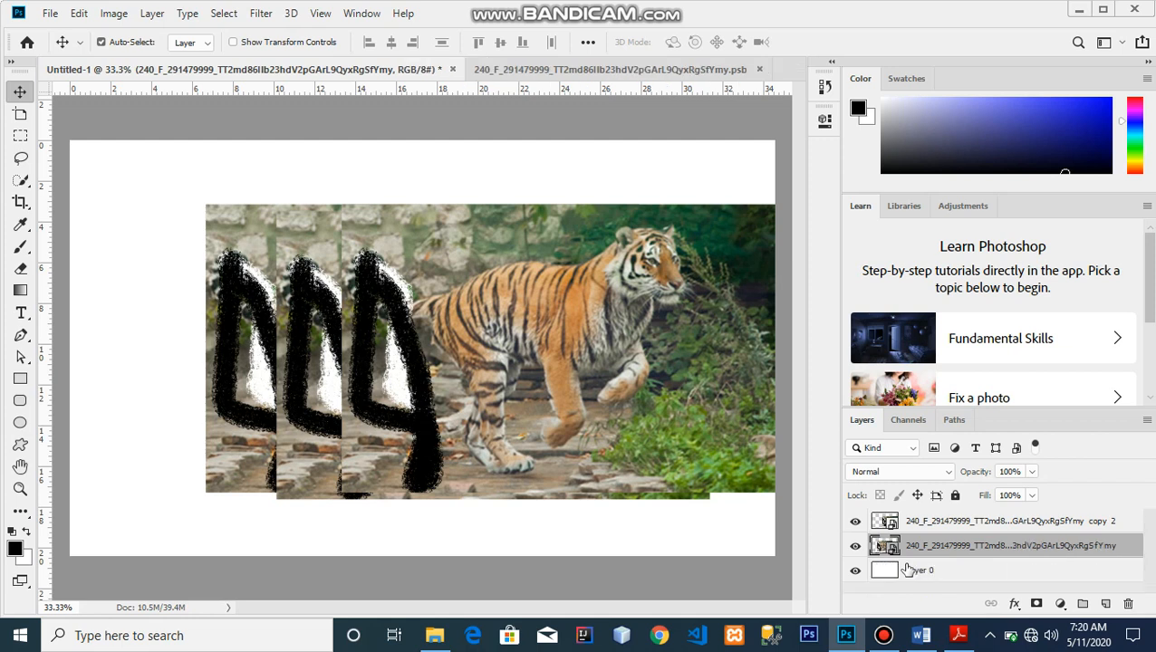
Select the copy 2 tiger, move it to the canvas centre, and bring up its layer options menu.
click(940, 522)
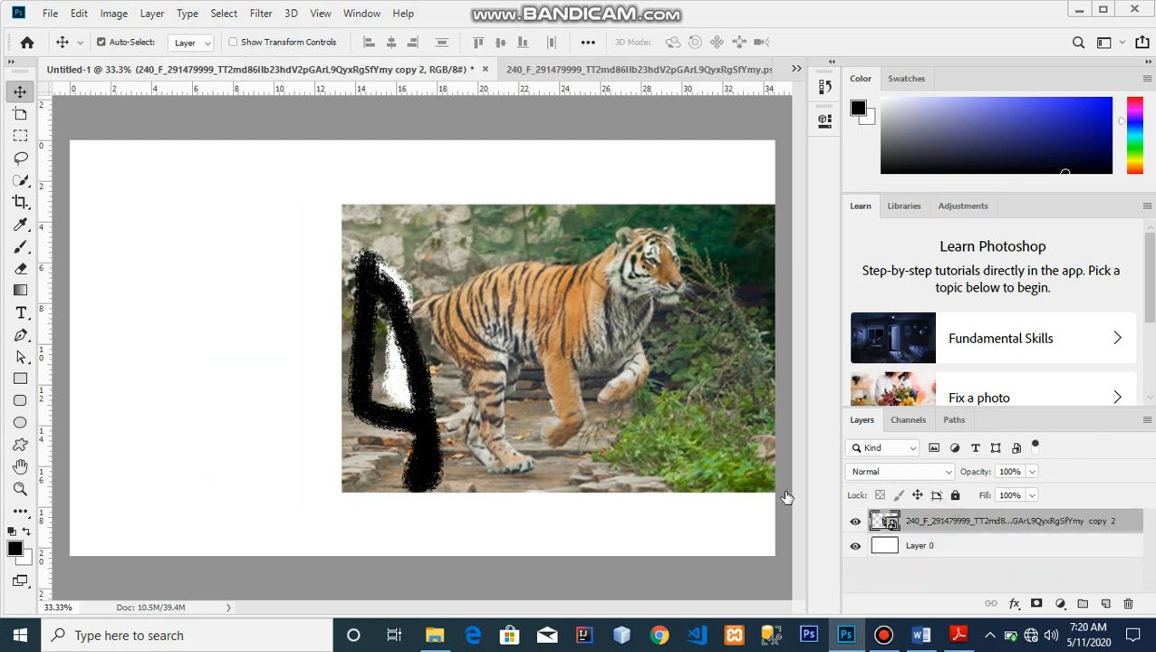
drag(480, 342, 351, 343)
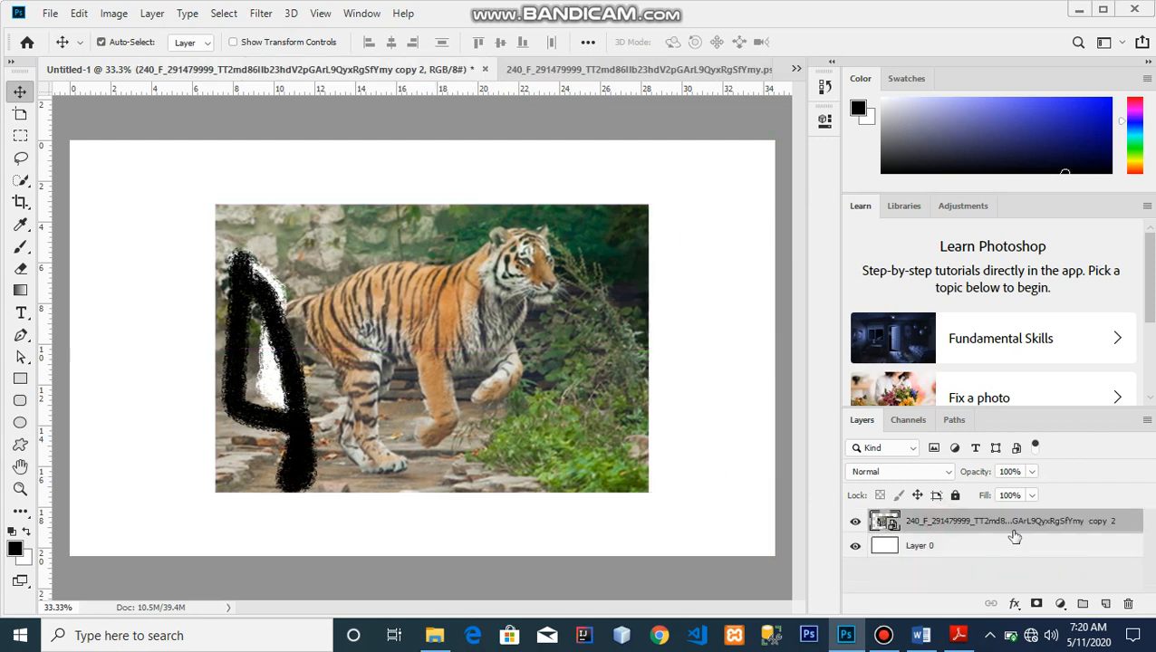
right_click(1013, 533)
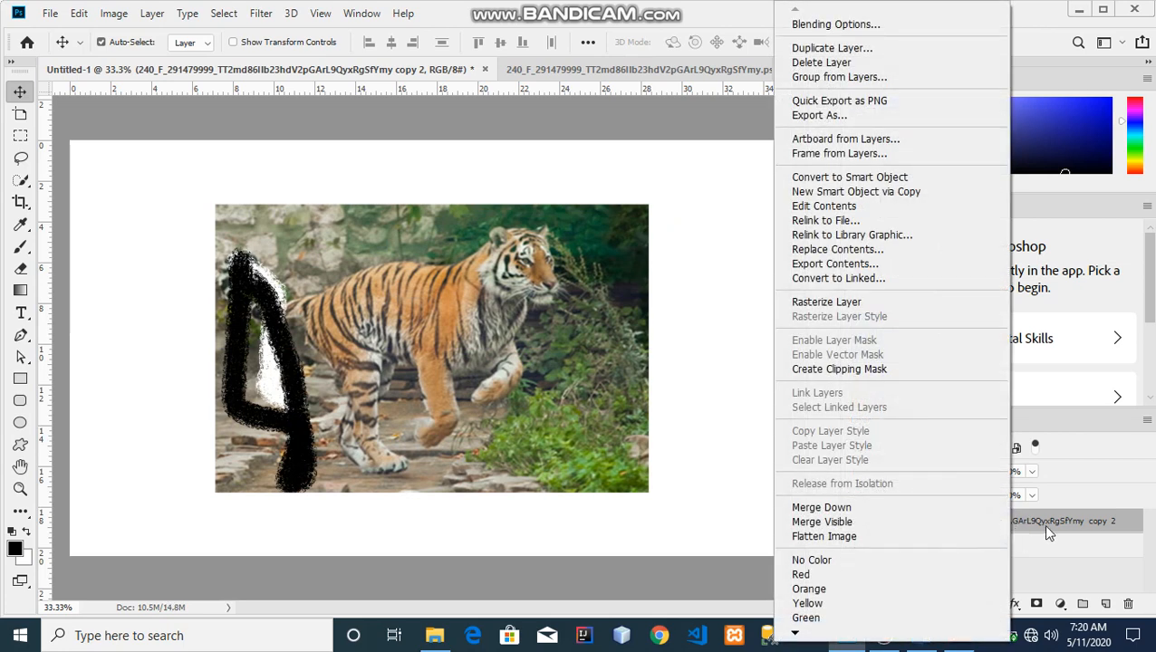
click(1084, 531)
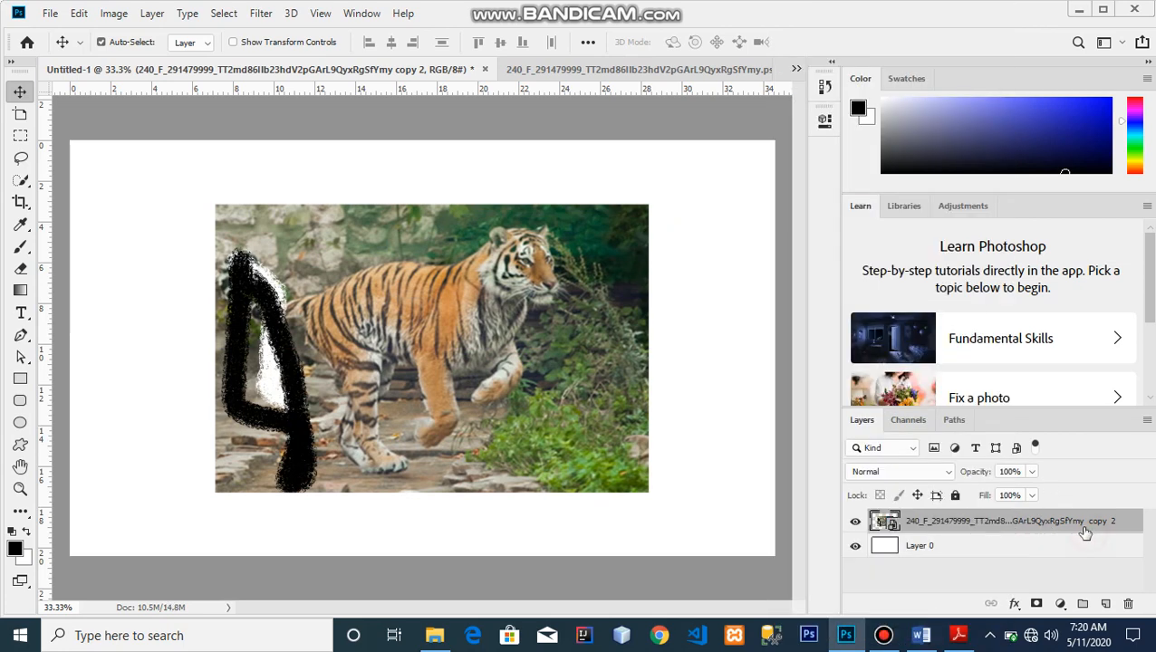
right_click(1060, 521)
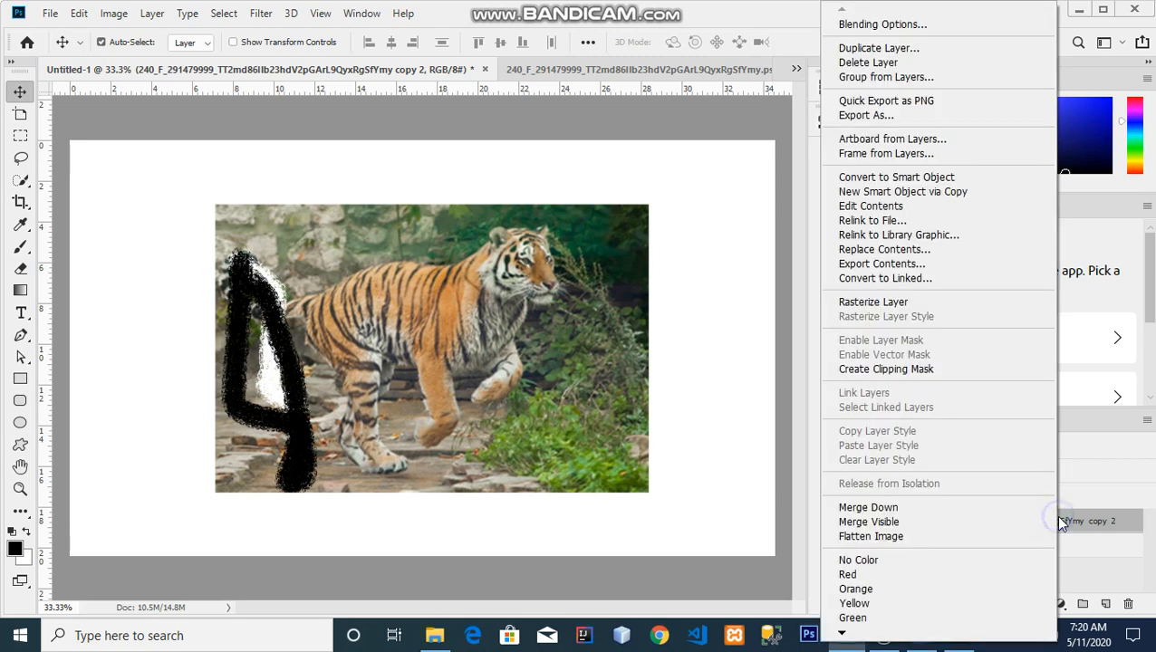
click(1087, 528)
right_click(1087, 528)
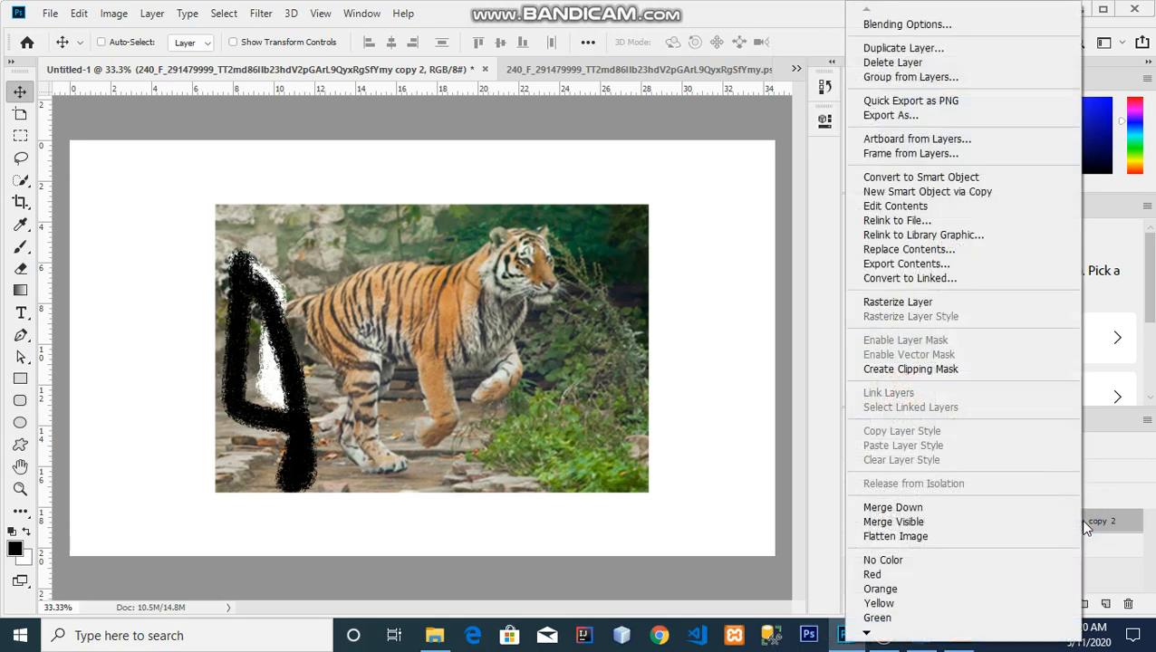
click(1120, 538)
right_click(1053, 518)
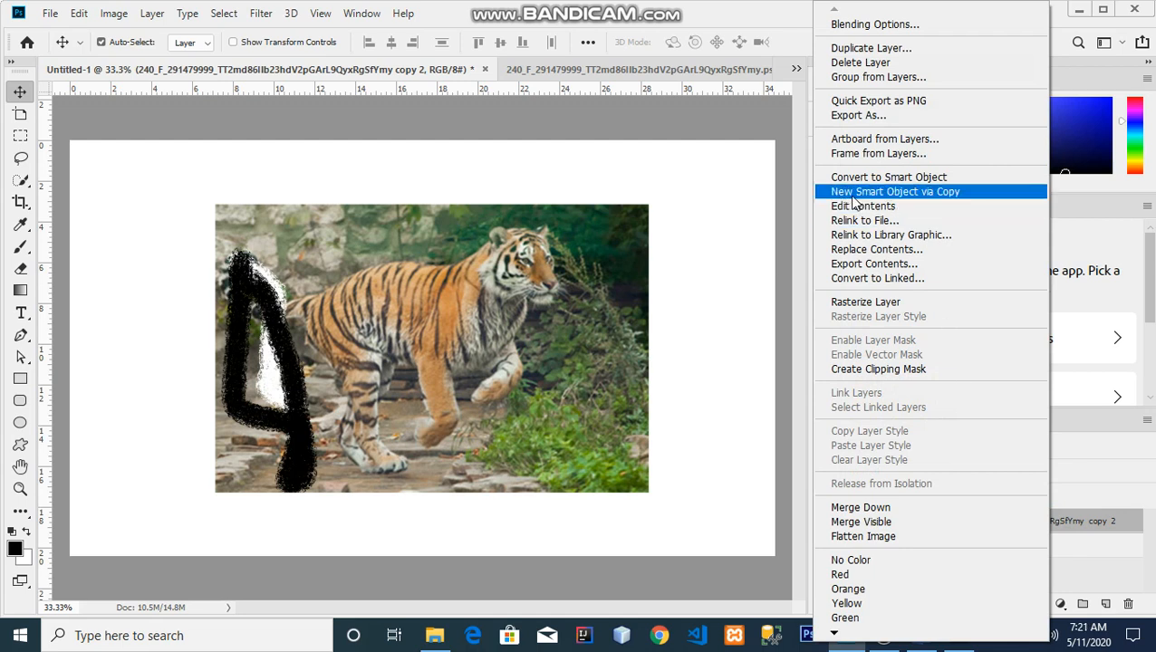
Make an independent copy of the tiger smart object, paint a second black 4 inside, and save it.
click(948, 197)
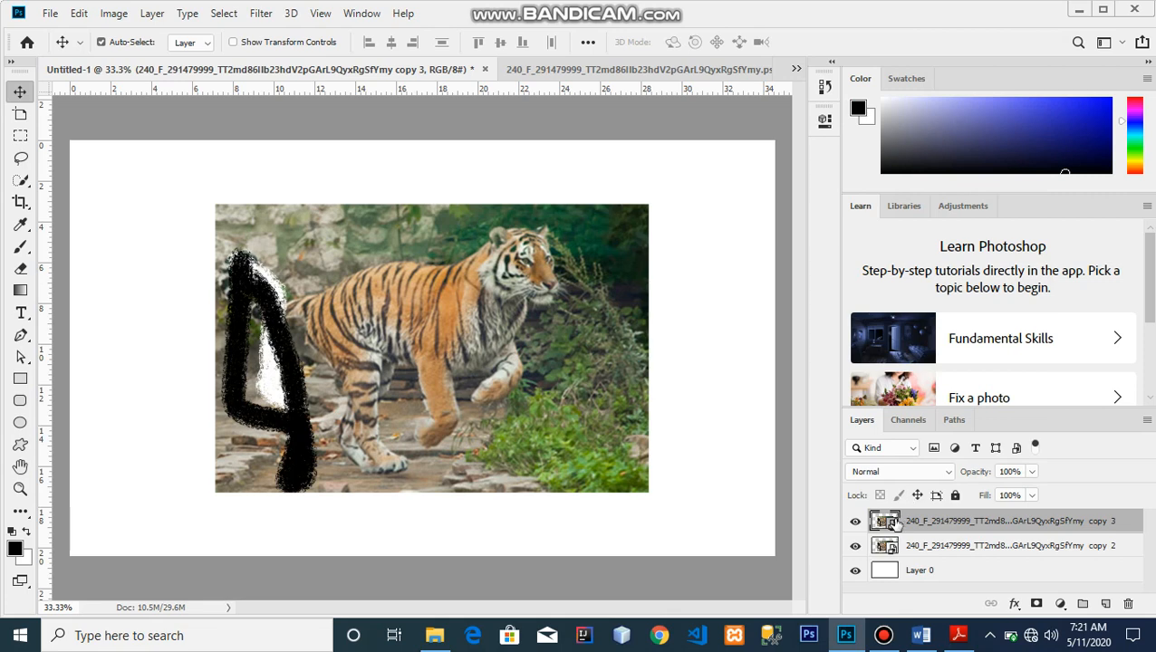
double_click(888, 523)
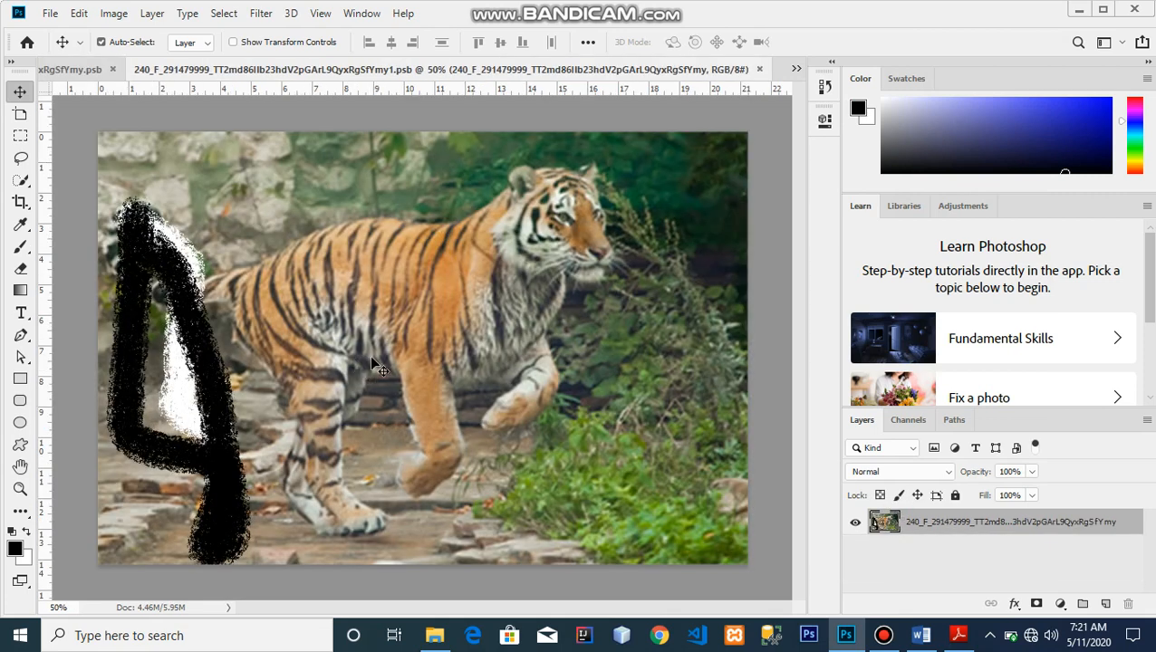
click(20, 246)
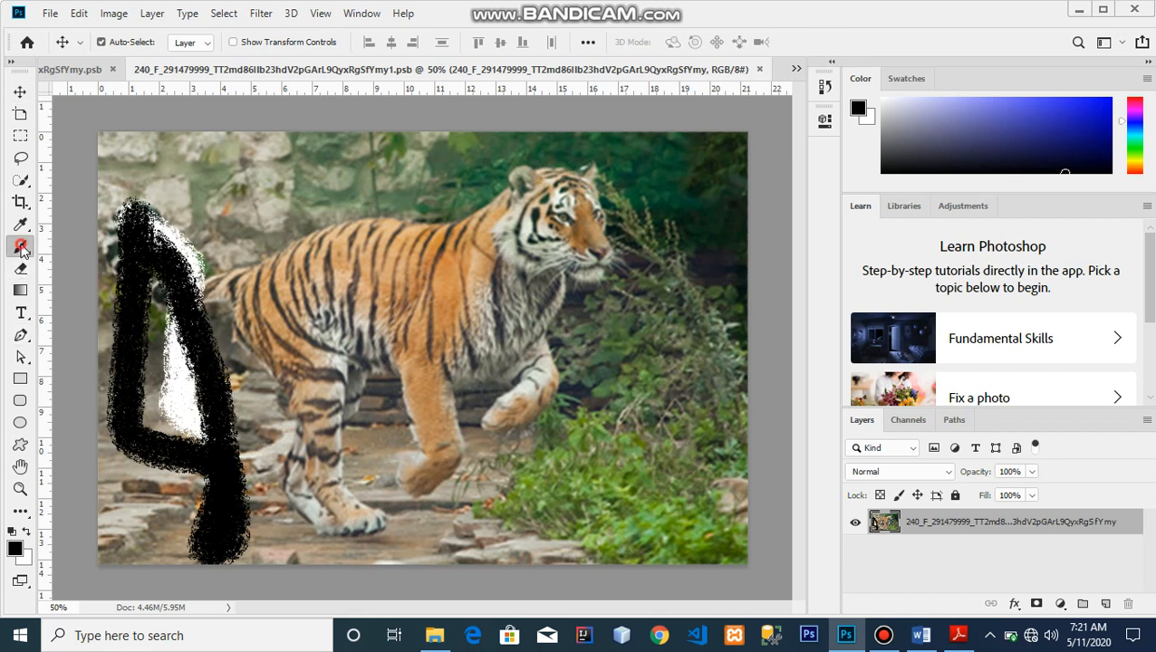
mouse_move(510, 262)
mouse_down()
mouse_move(406, 375)
mouse_move(440, 416)
mouse_move(570, 426)
mouse_move(574, 443)
mouse_move(537, 394)
mouse_move(536, 344)
mouse_move(556, 300)
mouse_move(598, 292)
mouse_up()
key(ctrl+s)
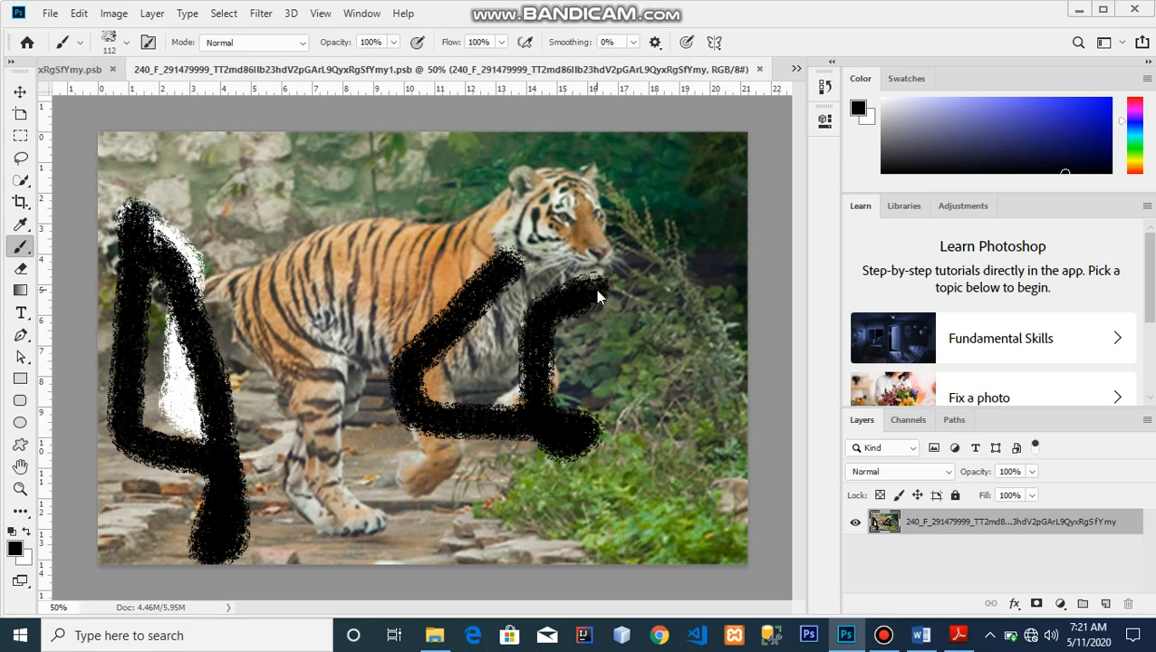
Close the tiger .psb document and return to the Untitled-1 canvas.
click(90, 69)
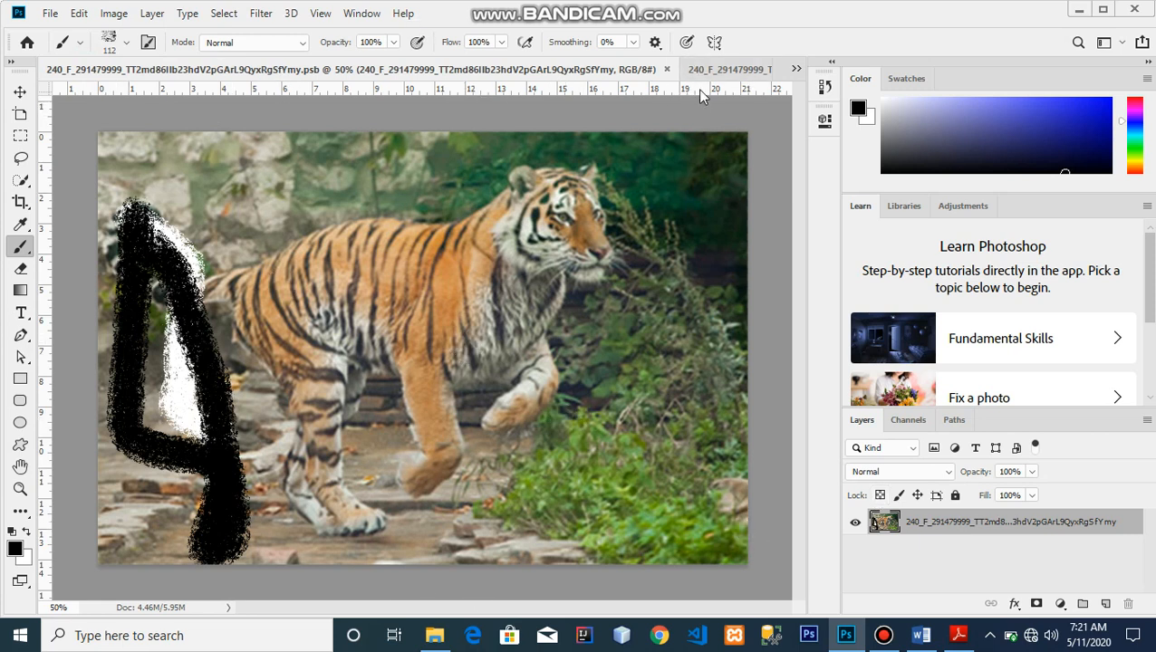
click(666, 70)
click(98, 69)
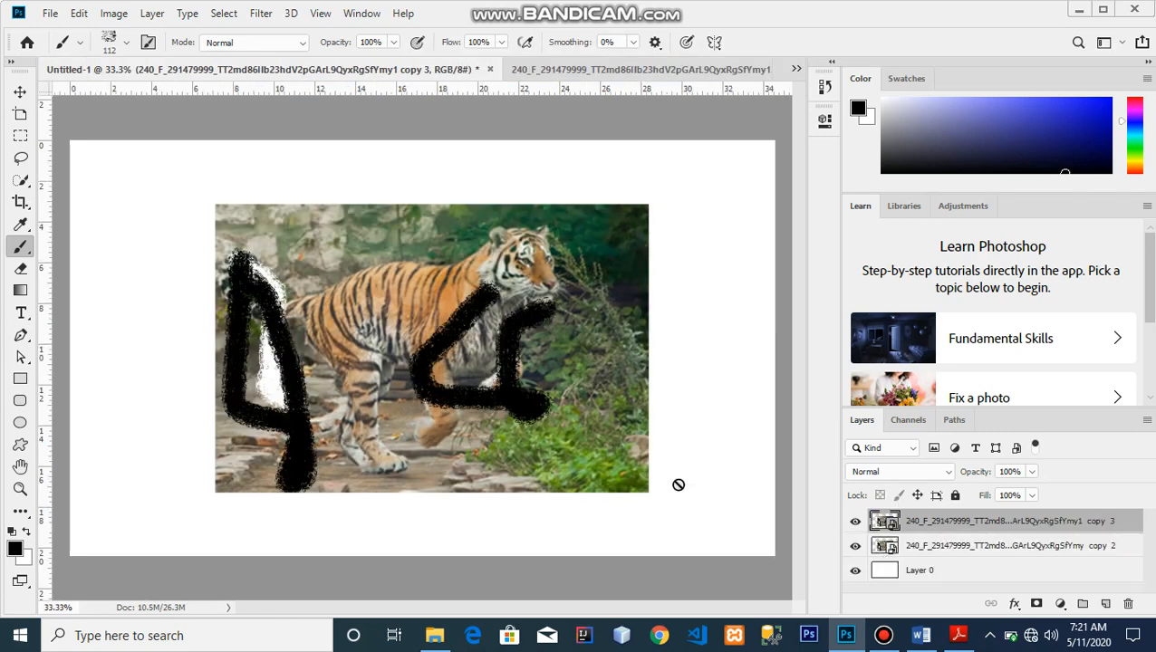
Offset the copy 3 tiger down and right, checking the overlap by toggling copy 2's visibility.
click(19, 92)
drag(380, 331, 594, 620)
key(ctrl+z)
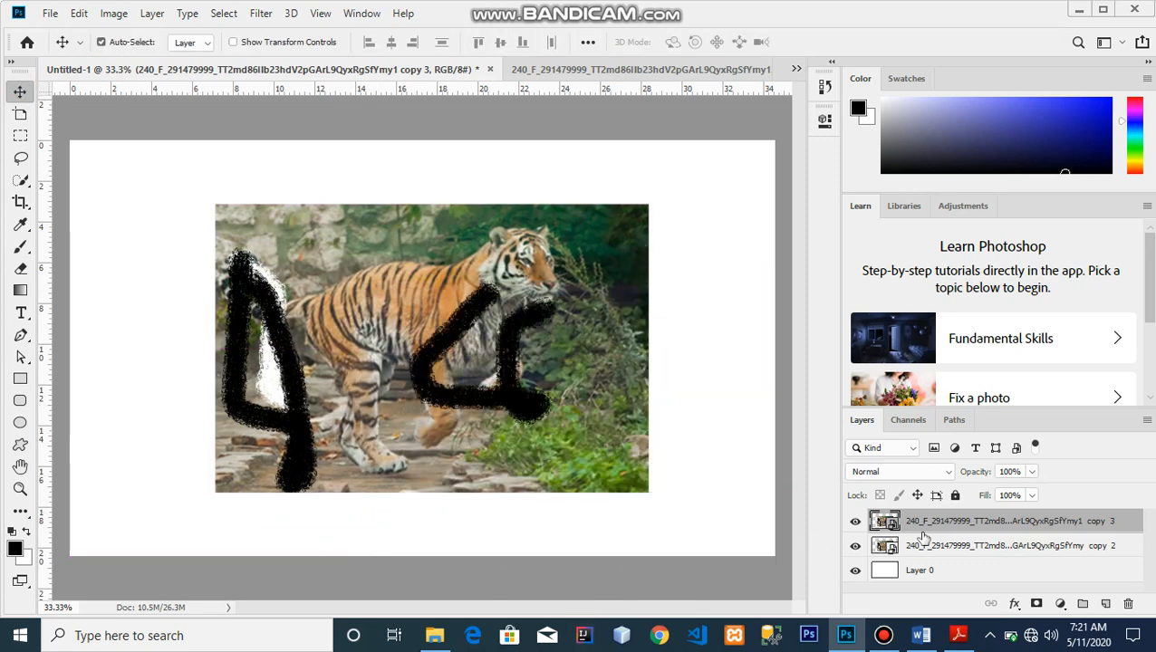
drag(498, 319, 533, 494)
click(855, 547)
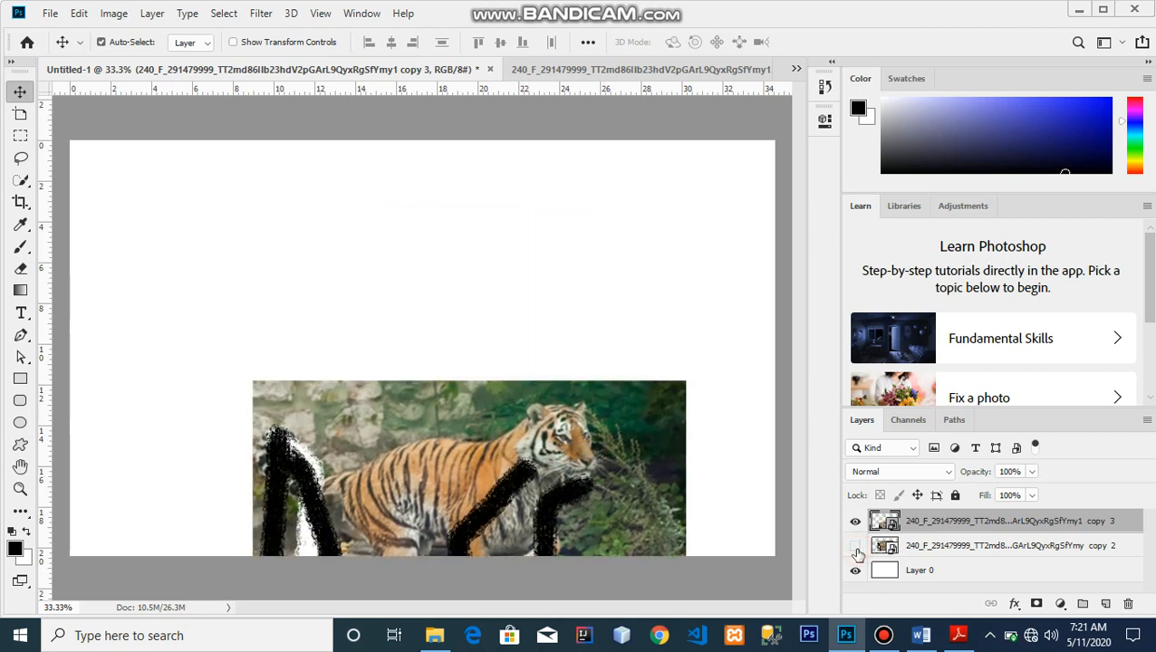
click(854, 546)
Fine-tune the copy 3 tiger's position slightly lower, then select the copy 2 layer.
drag(617, 433, 591, 288)
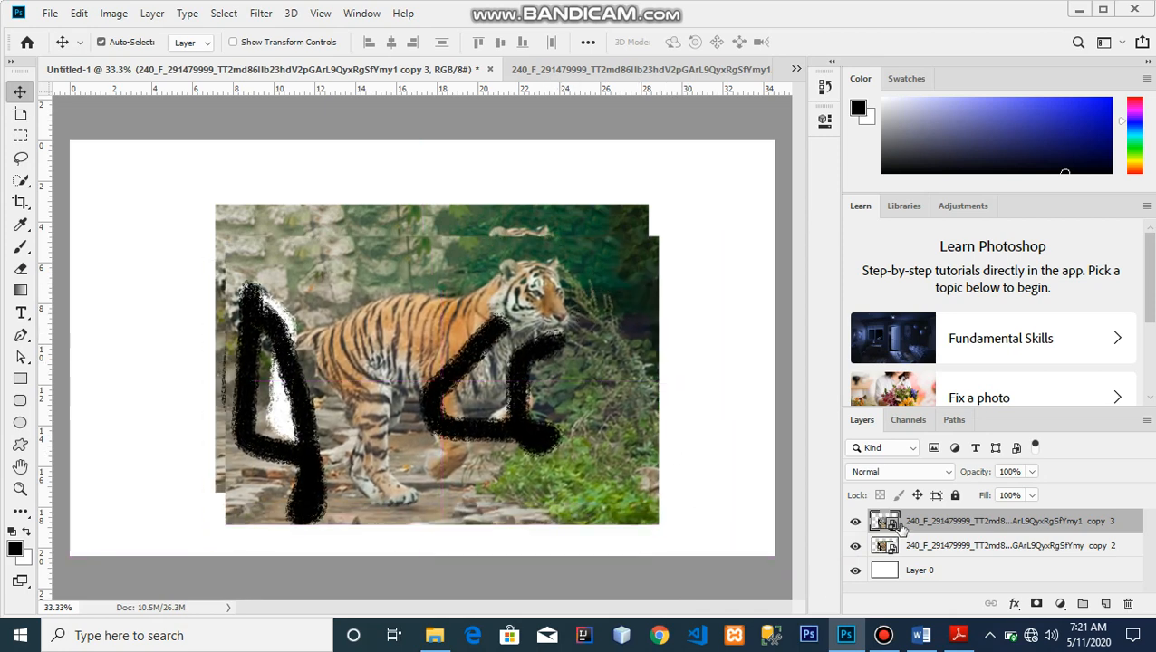
right_click(951, 522)
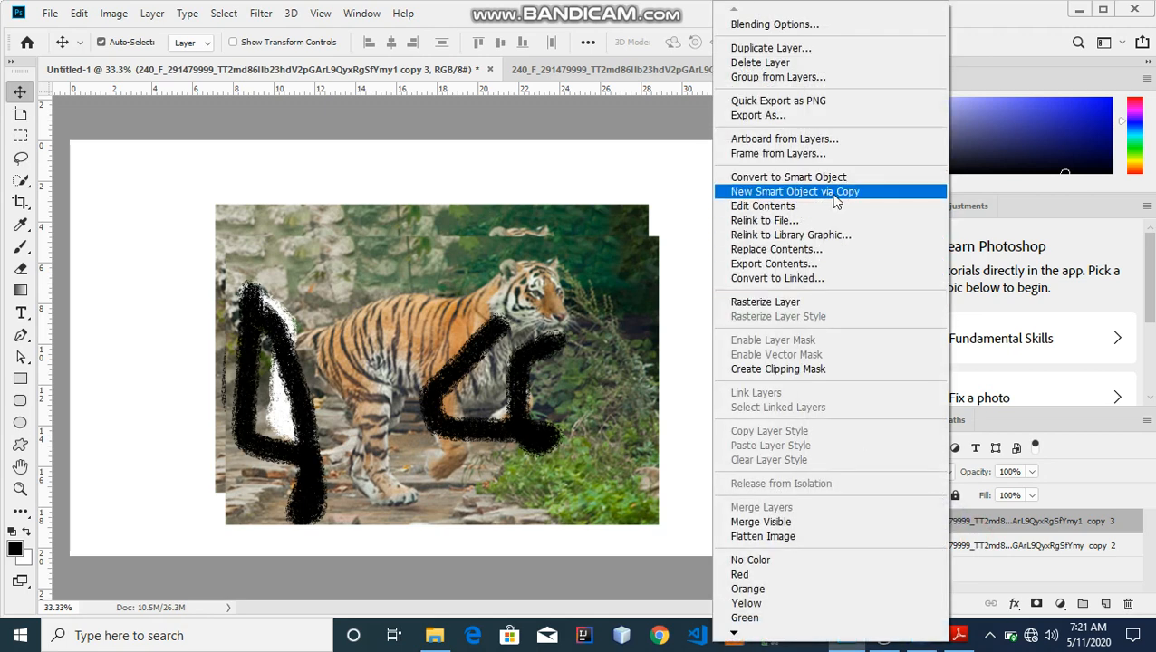
click(550, 199)
mouse_move(539, 340)
mouse_down()
mouse_move(548, 430)
mouse_move(553, 394)
mouse_move(500, 276)
mouse_move(545, 333)
mouse_move(544, 324)
mouse_up()
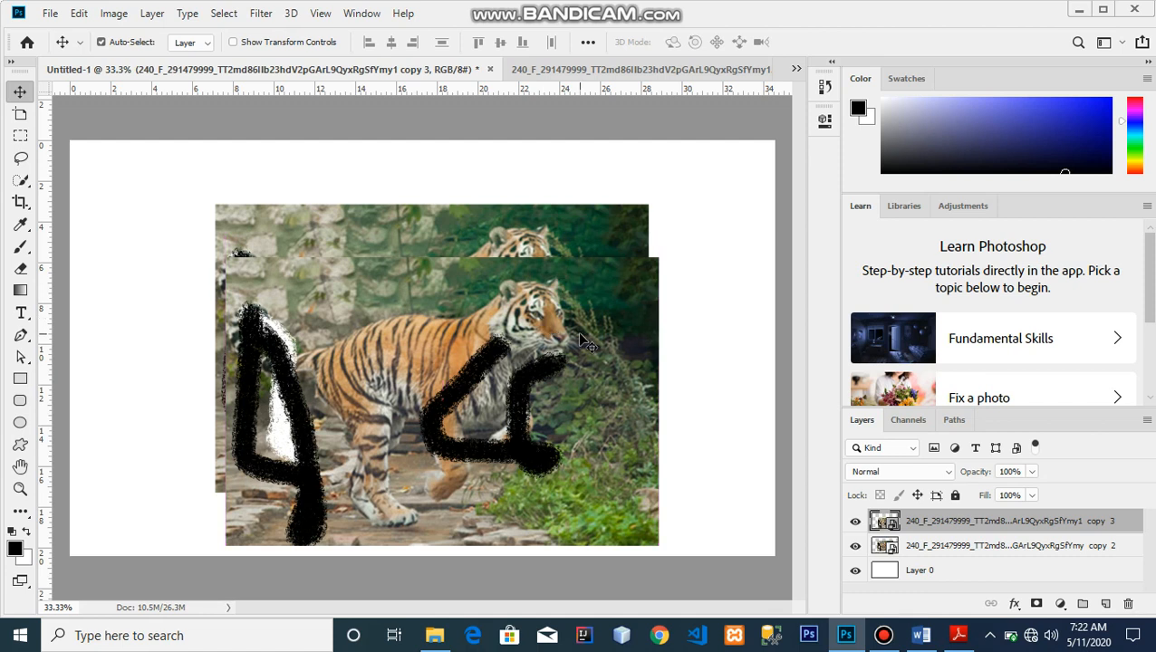
click(945, 545)
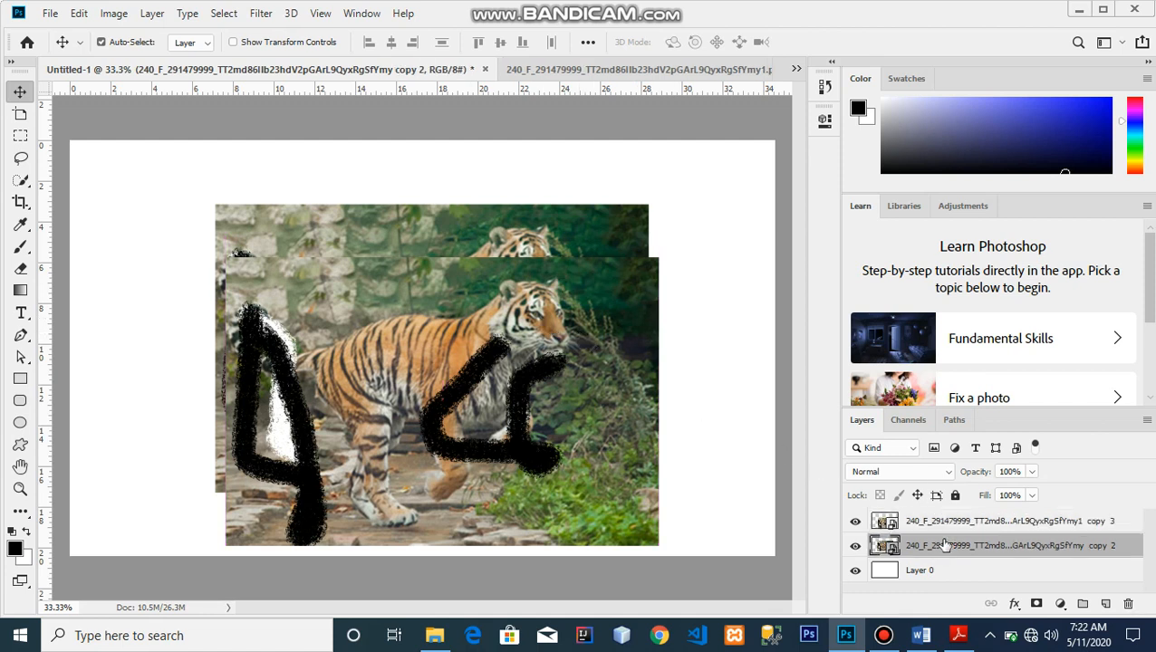